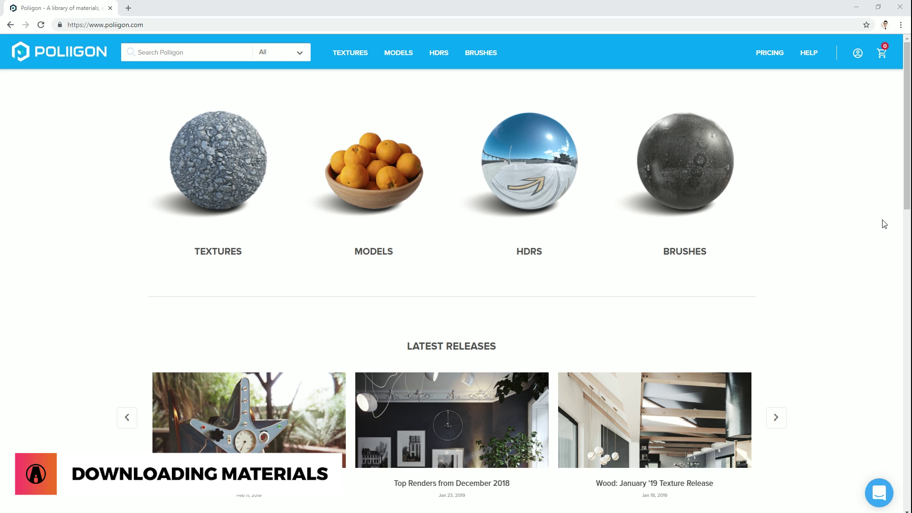
Find Poliigon's free Metal Spotty Discoloration 001 texture and view its workflow options.
click(218, 251)
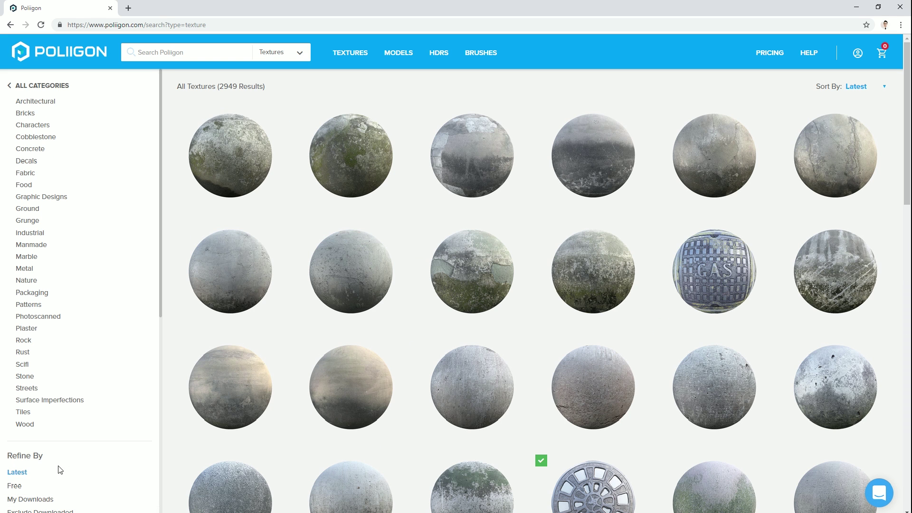
click(14, 486)
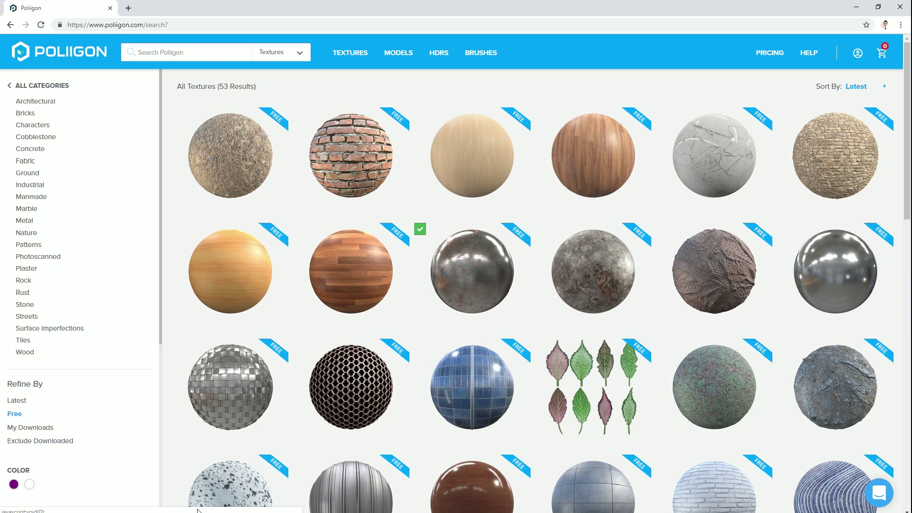
mouse_move(472, 273)
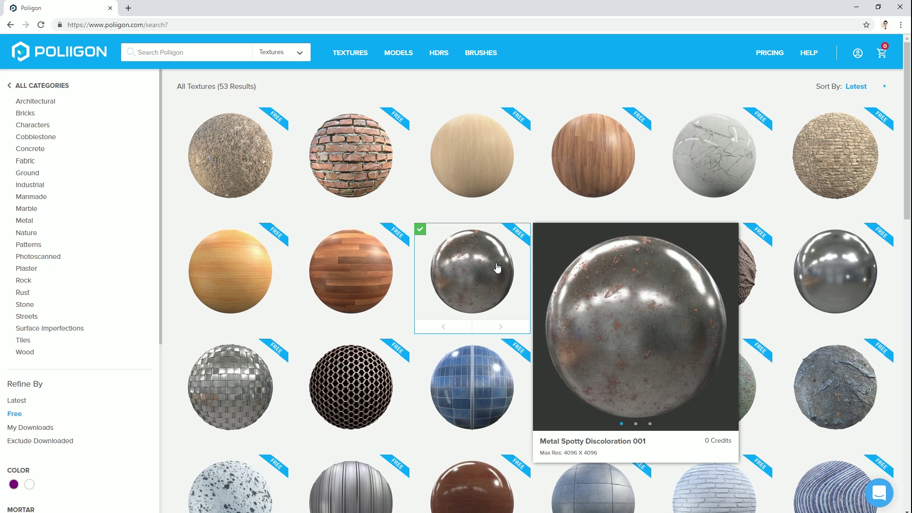
click(497, 267)
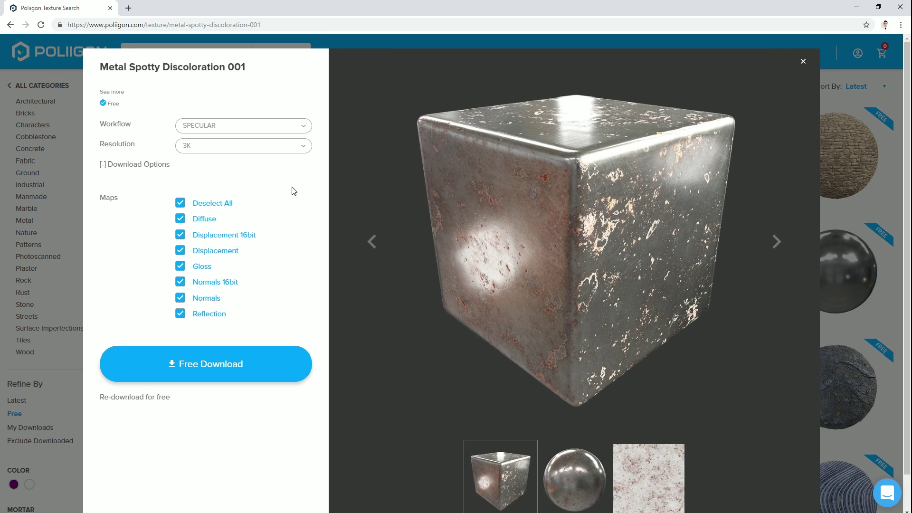
click(266, 128)
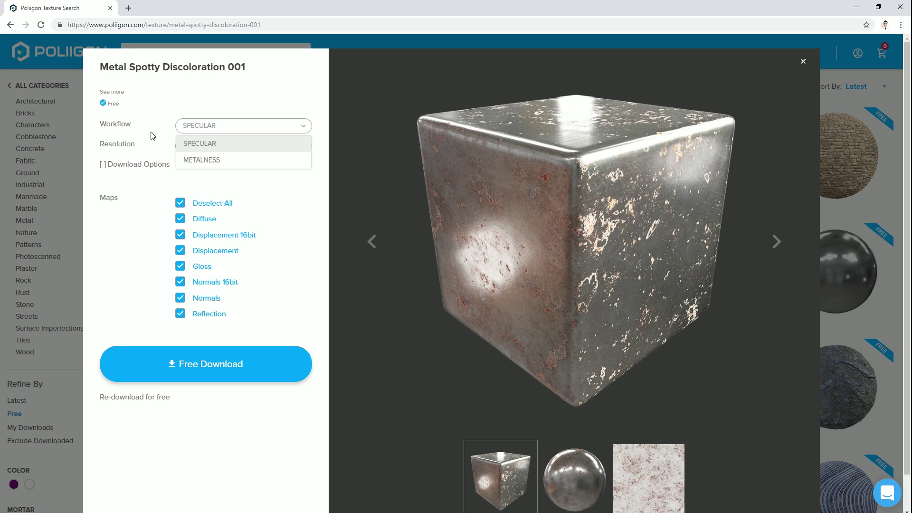
click(123, 127)
Download the SPECULAR workflow map set of Metal Spotty Discoloration 001.
click(230, 134)
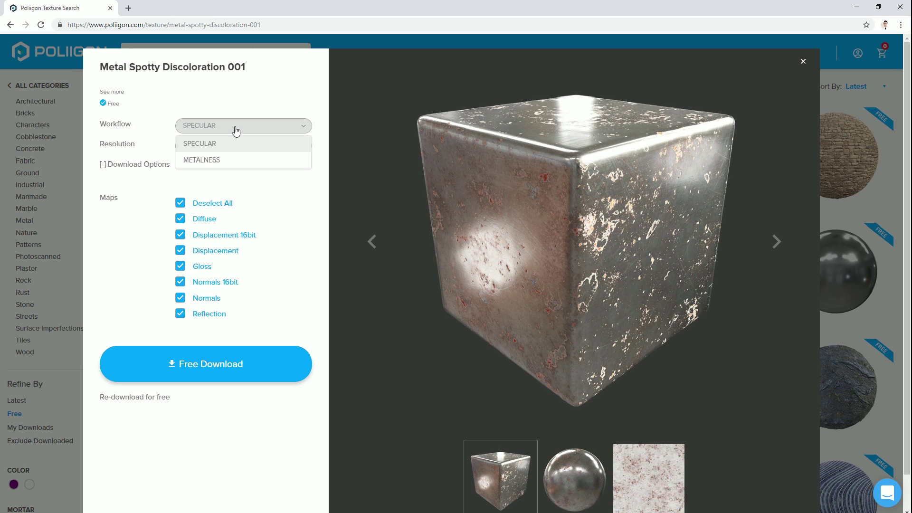
click(226, 161)
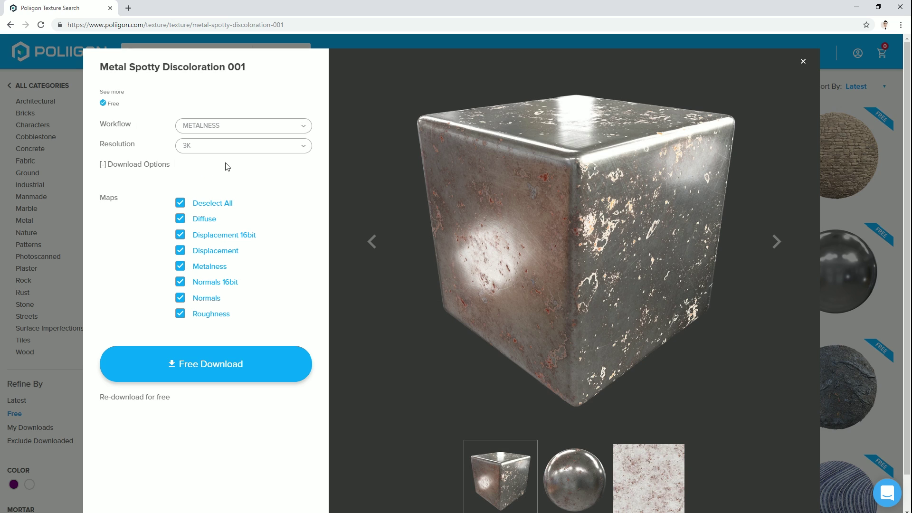
click(267, 128)
click(250, 144)
click(207, 364)
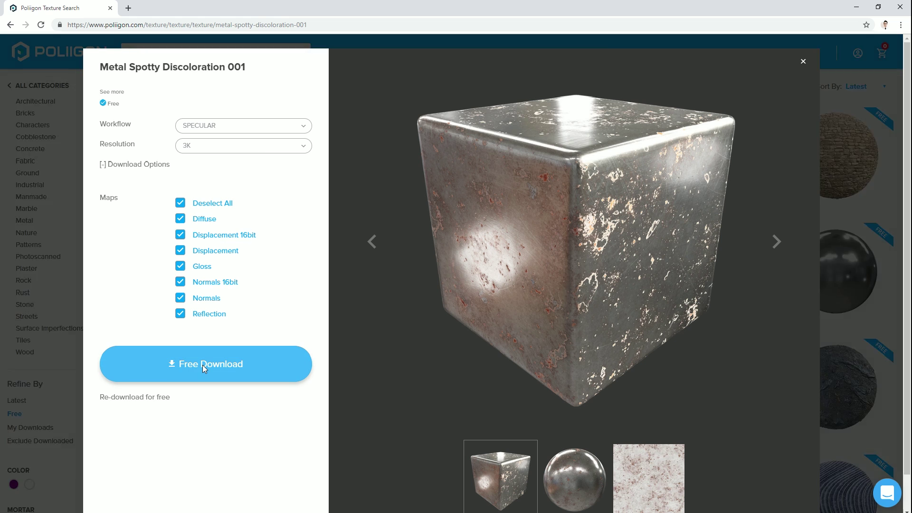
Download the METALNESS workflow map set as well.
click(235, 128)
click(234, 161)
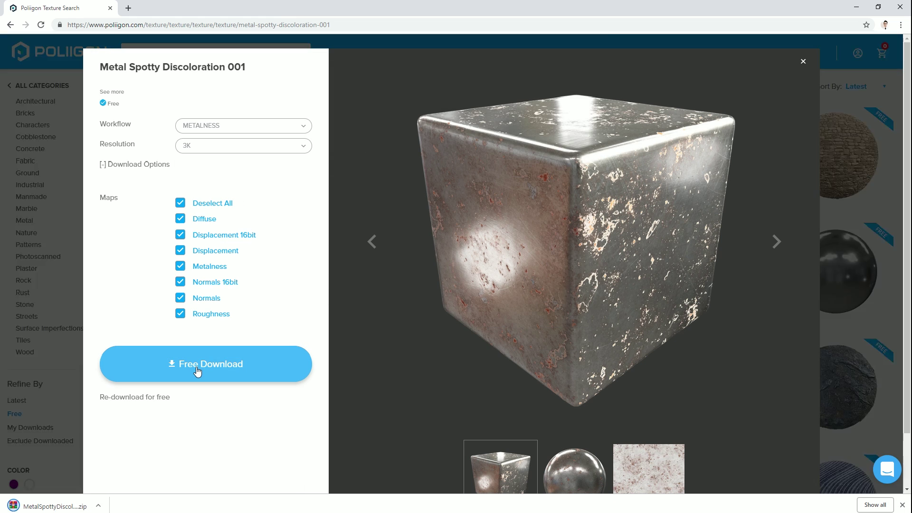
click(197, 371)
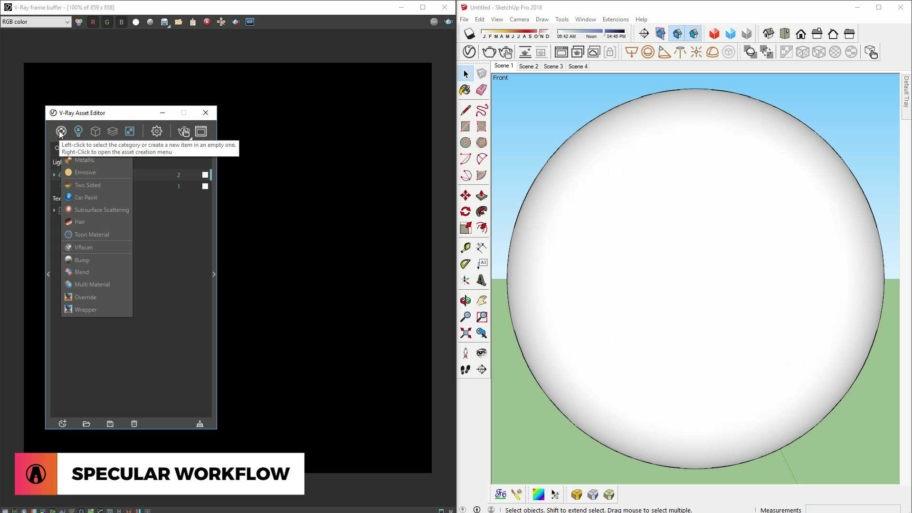
Create a Generic material with COL_3K_SPECULAR as its diffuse bitmap.
click(106, 148)
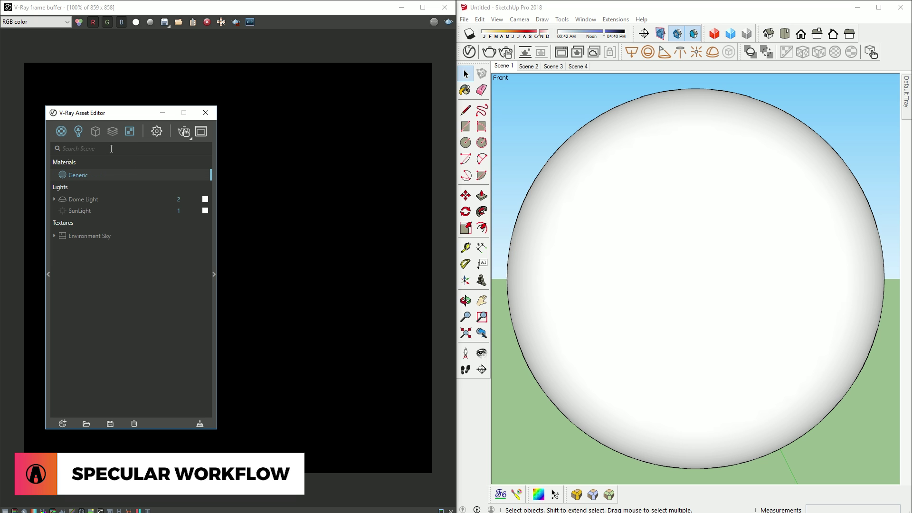
click(214, 228)
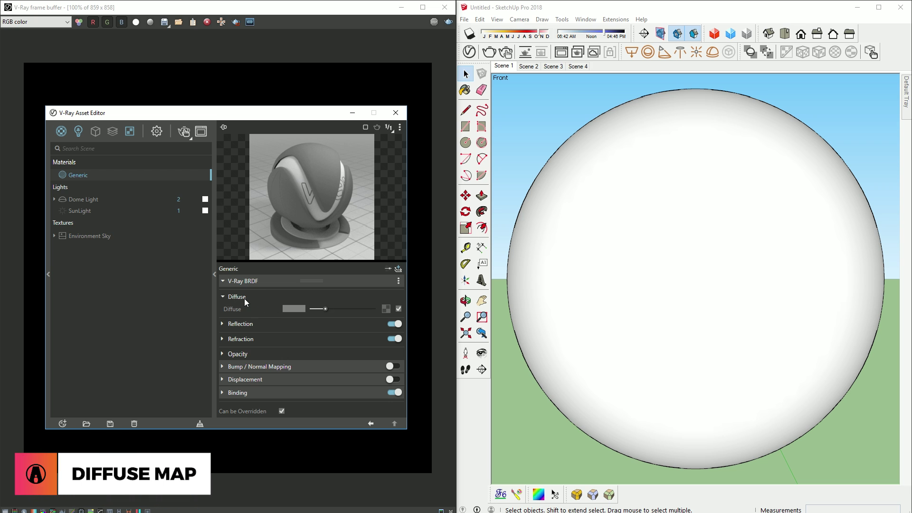
click(385, 308)
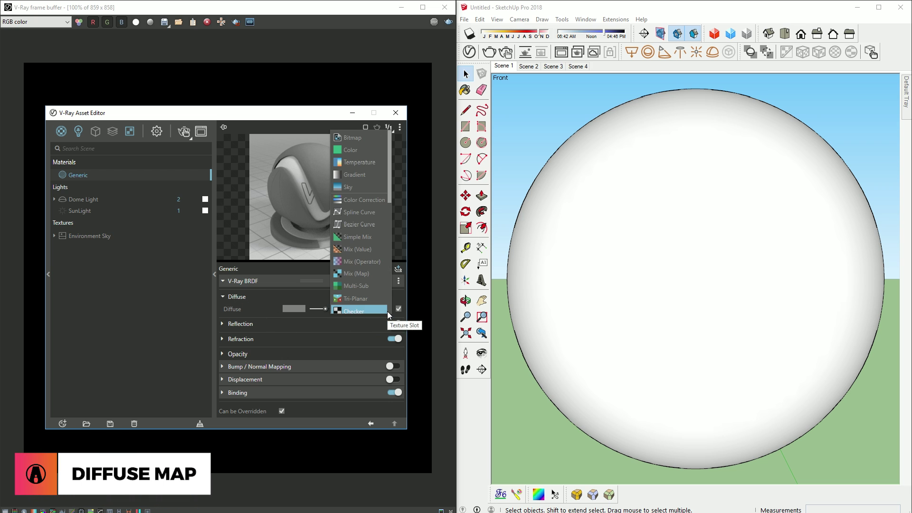
click(352, 141)
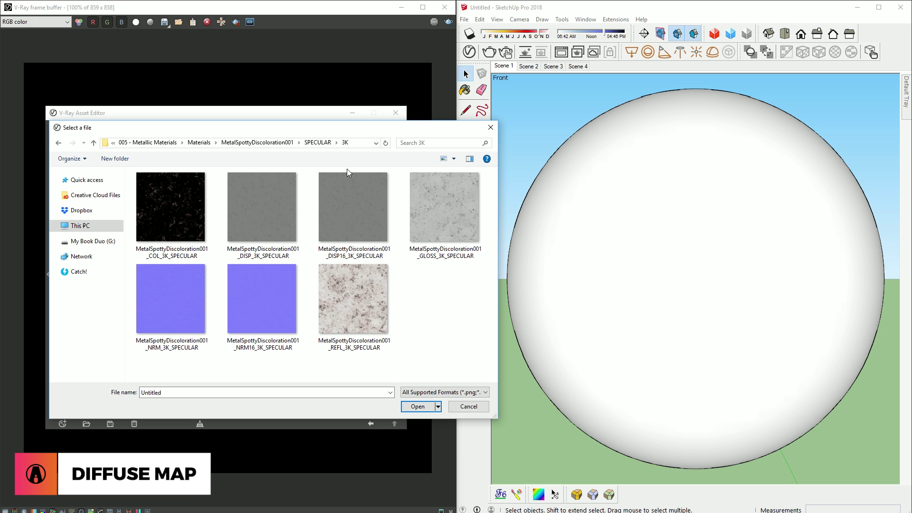
click(169, 250)
click(417, 406)
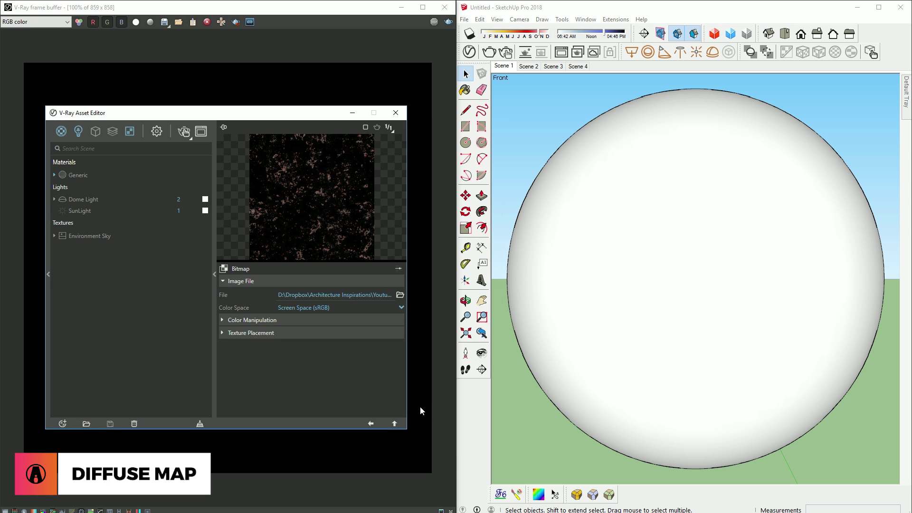
Paint the Generic material onto the sphere.
click(396, 424)
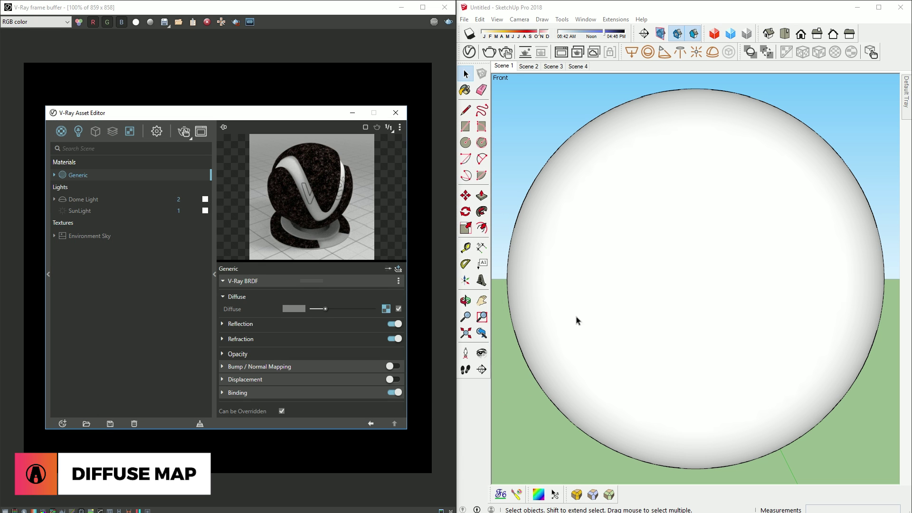
click(466, 90)
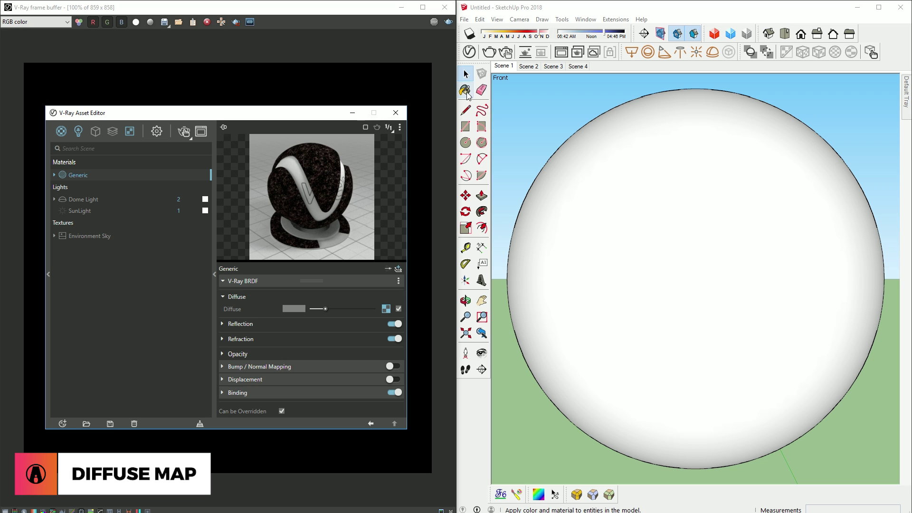
click(690, 216)
Wrap the spotty texture around the selected sphere with spherical projection.
key(space)
click(705, 219)
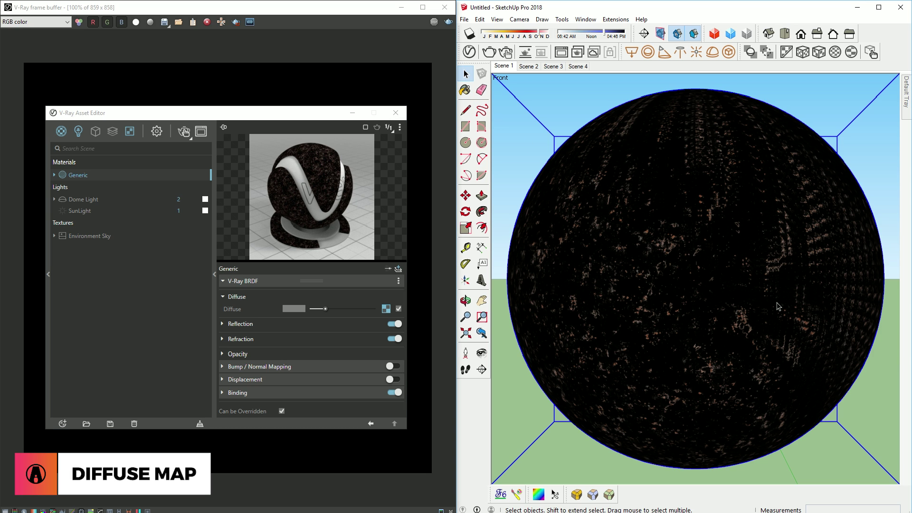
click(837, 56)
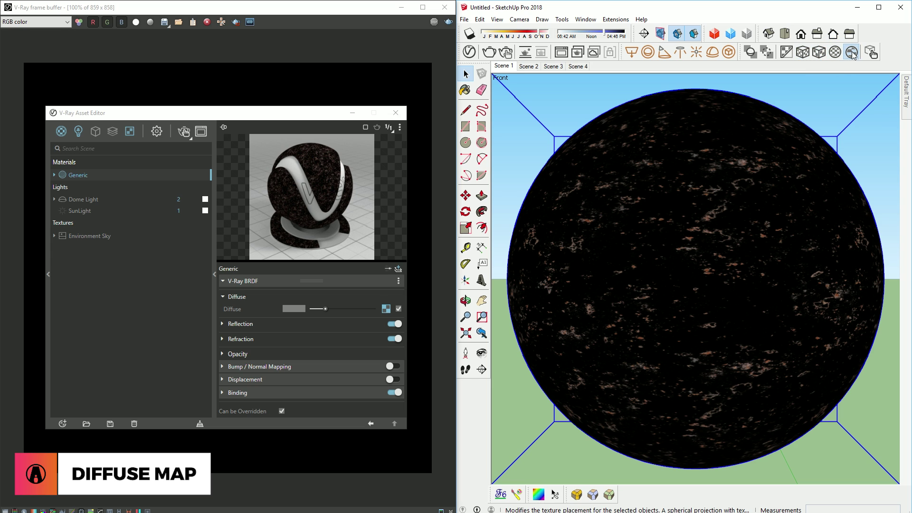
click(852, 54)
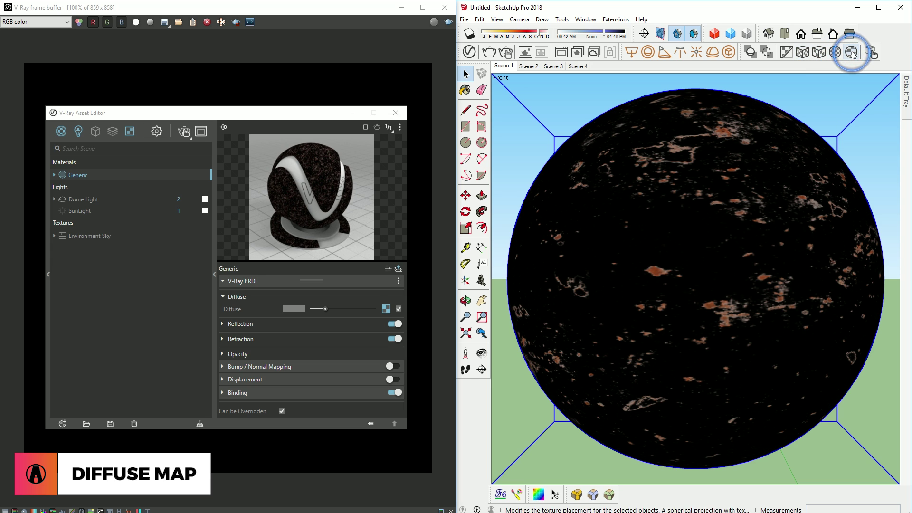
Start a V-Ray Interactive render and move the Asset Editor over the viewport.
click(183, 133)
drag(201, 115, 676, 123)
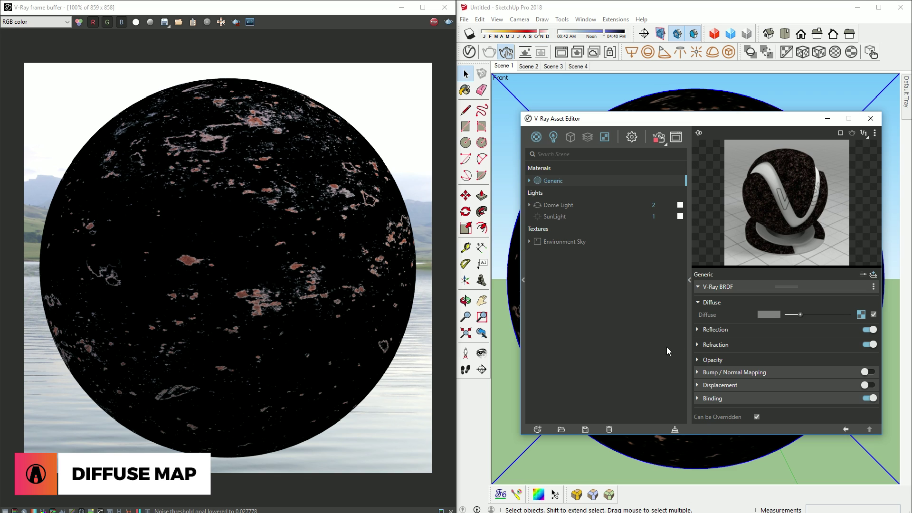
click(721, 333)
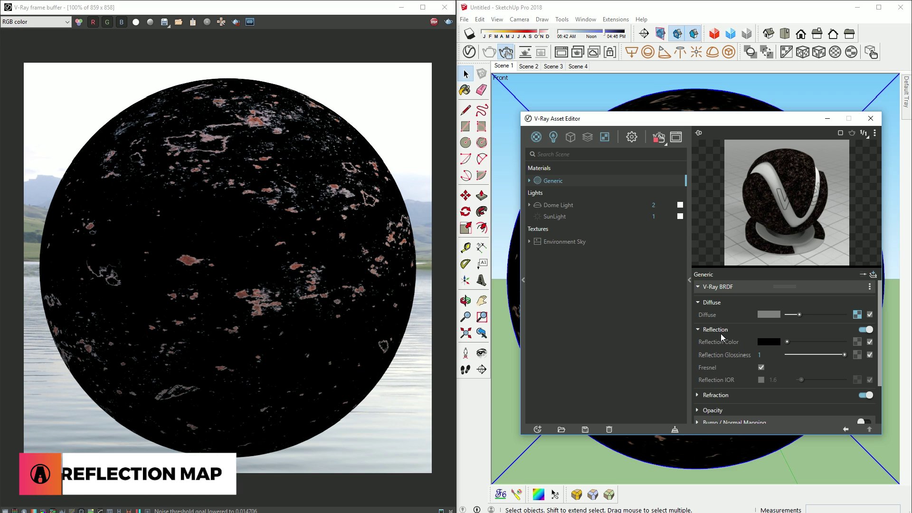
Load REFL_3K_SPECULAR as the reflection colour bitmap and disable Fresnel.
click(857, 343)
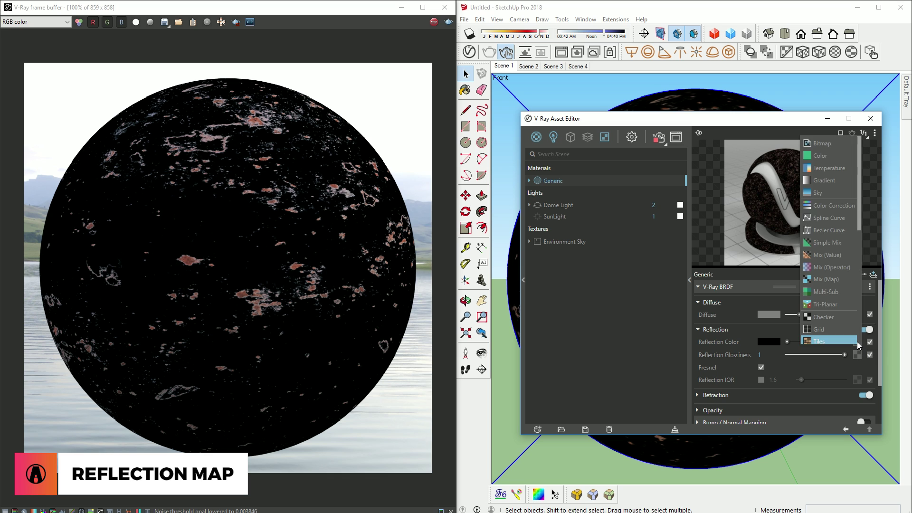
click(821, 144)
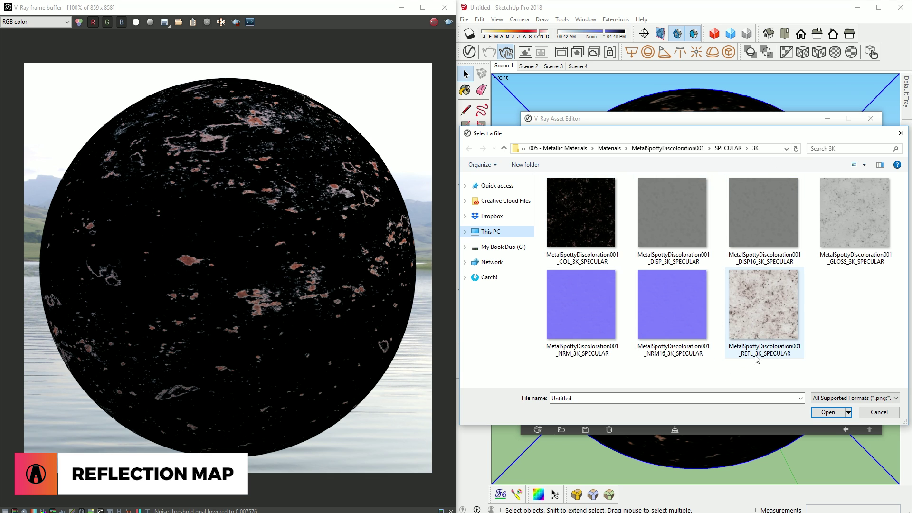
click(757, 360)
click(828, 411)
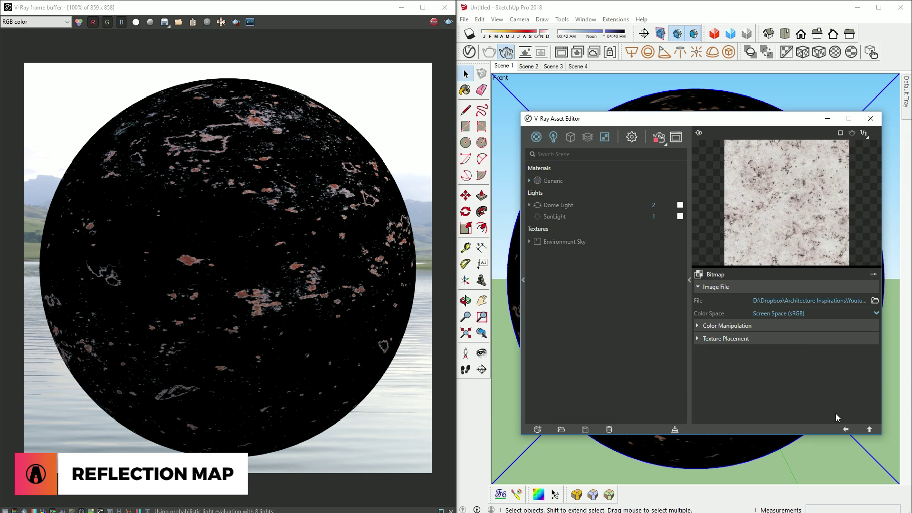
click(869, 429)
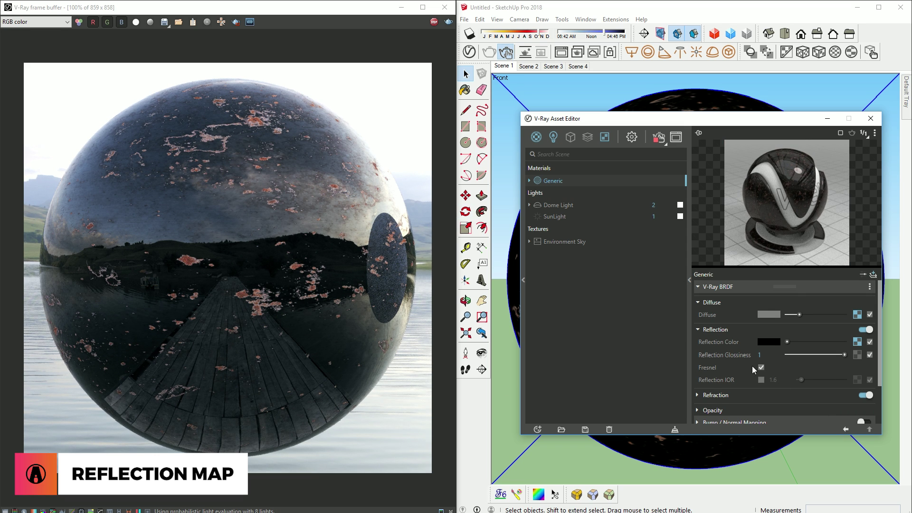
click(761, 366)
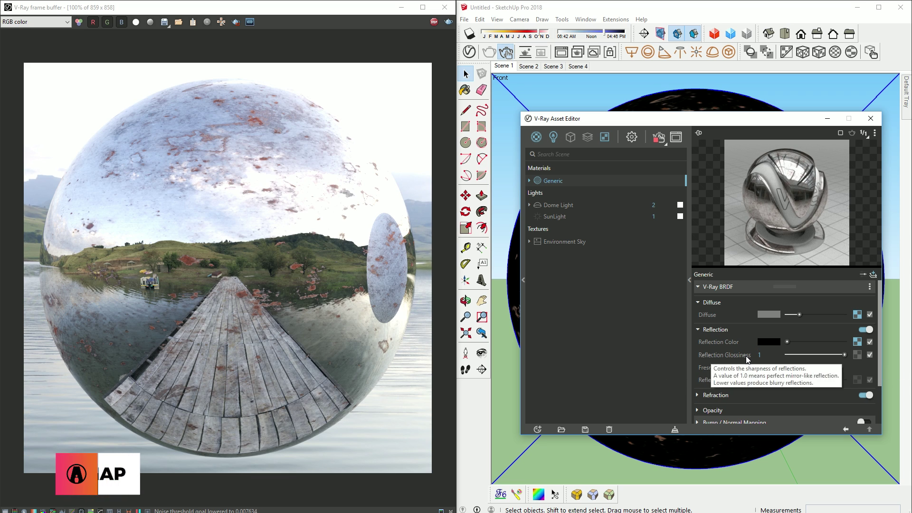
Load GLOSS_3K_SPECULAR as the reflection glossiness bitmap in Rendering Space (Linear).
click(857, 354)
click(830, 144)
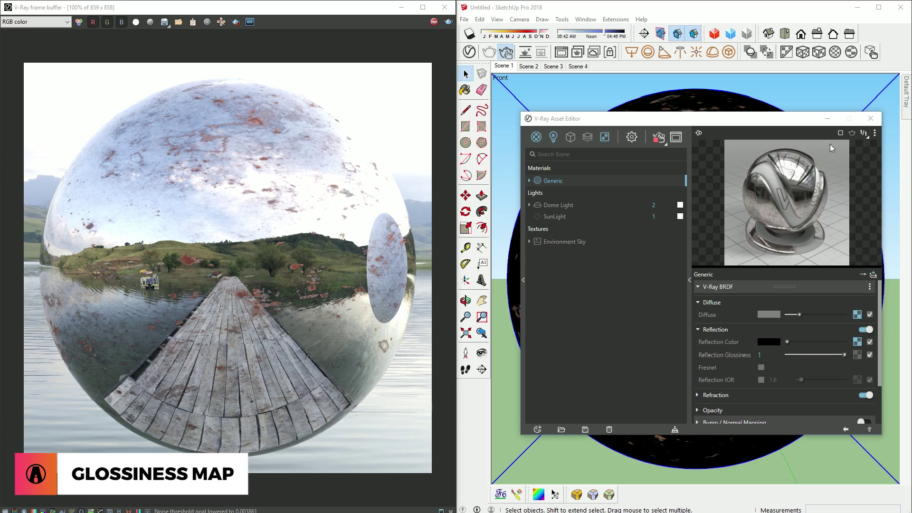
click(837, 264)
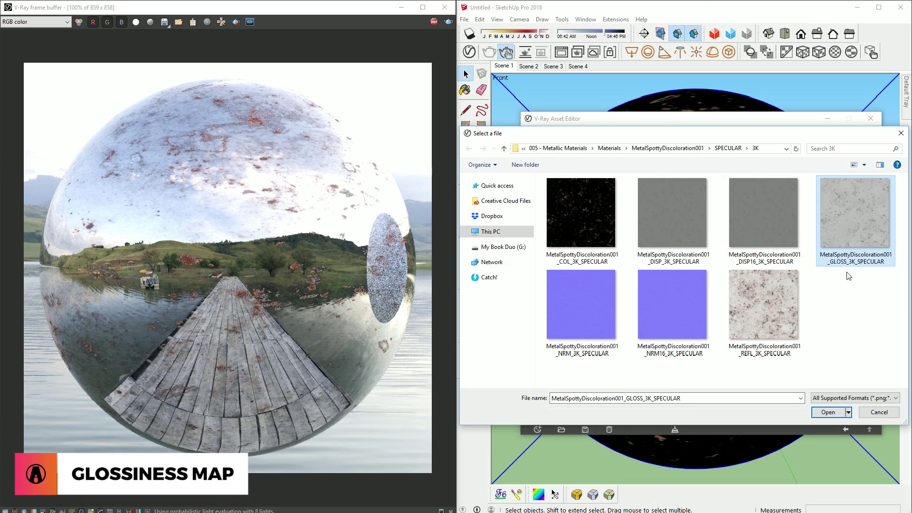
click(828, 413)
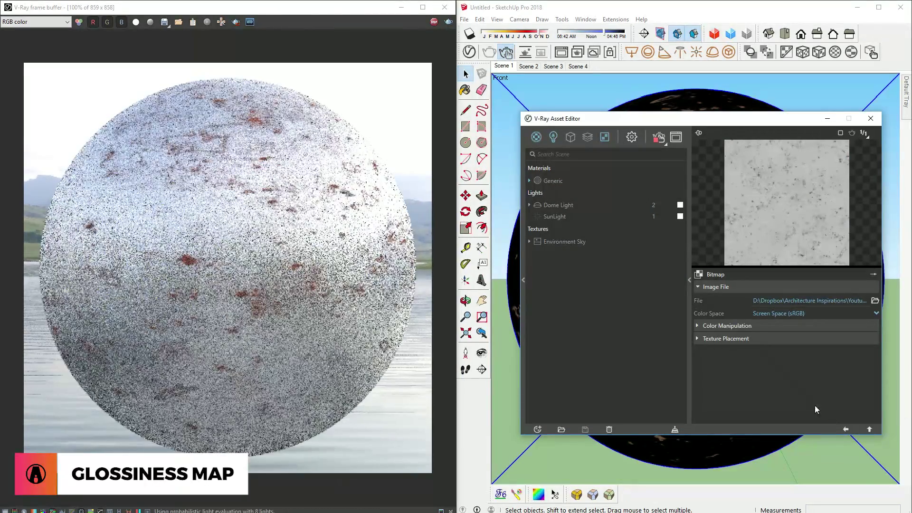
click(775, 314)
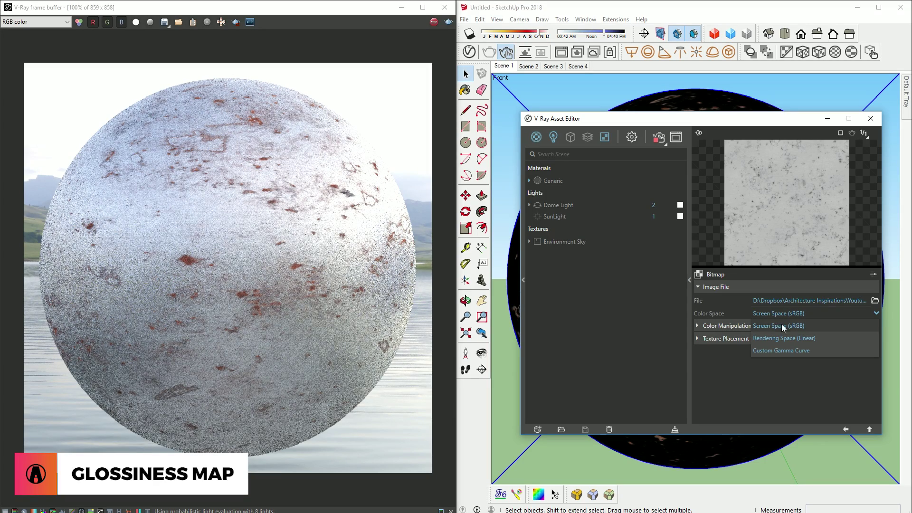
click(820, 342)
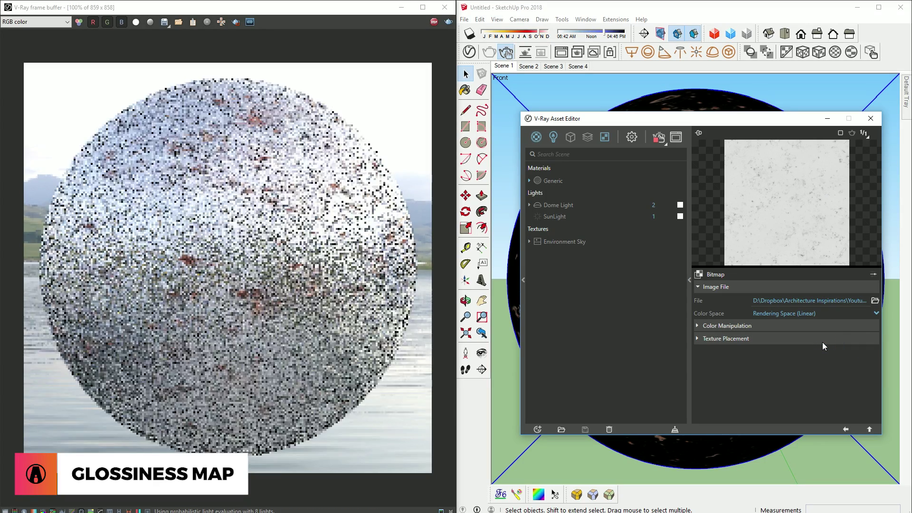
click(868, 428)
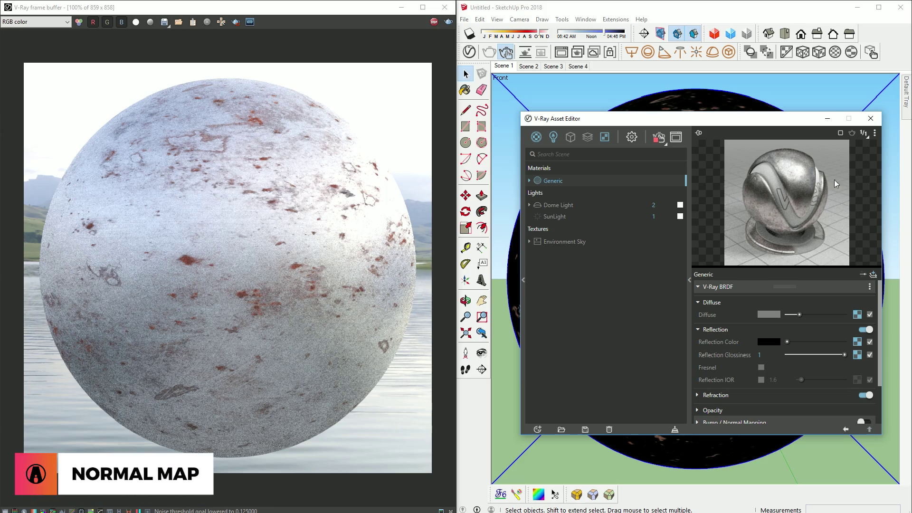
Switch to Scene 2 and render only the right half as a region.
click(528, 66)
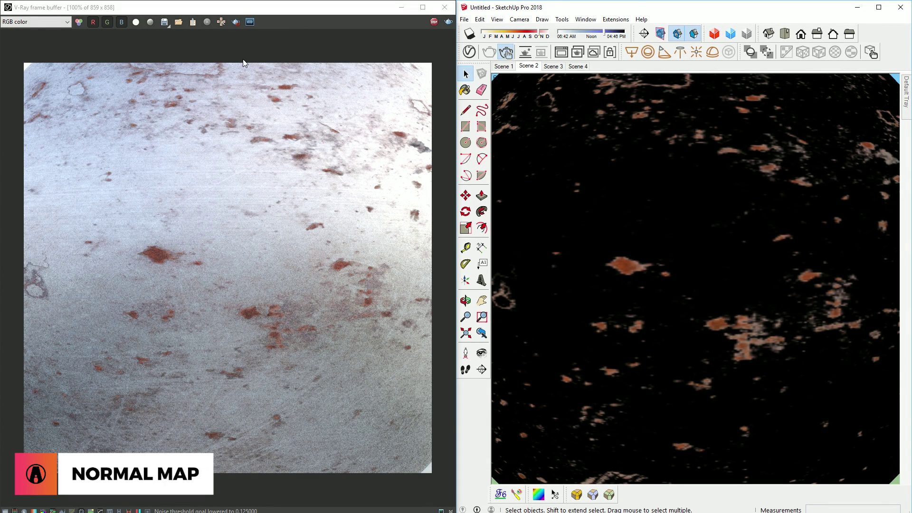
click(236, 22)
drag(219, 63, 435, 475)
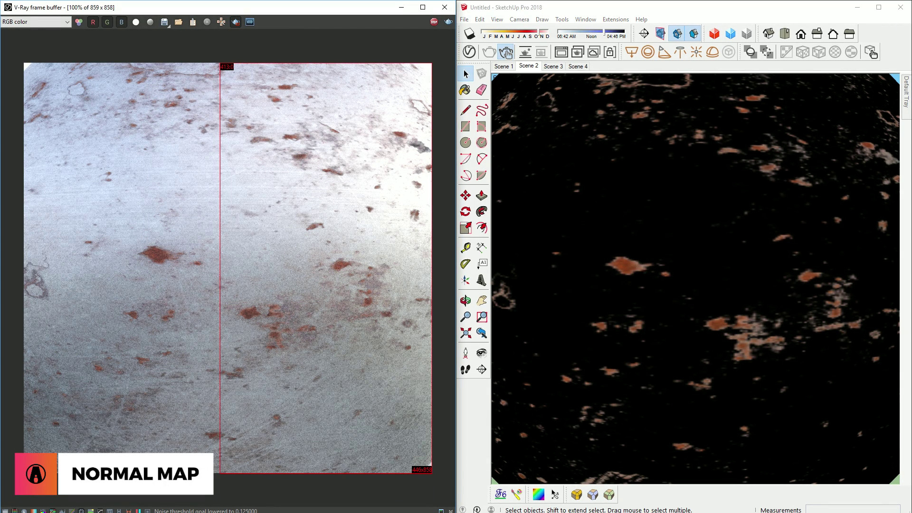
click(463, 68)
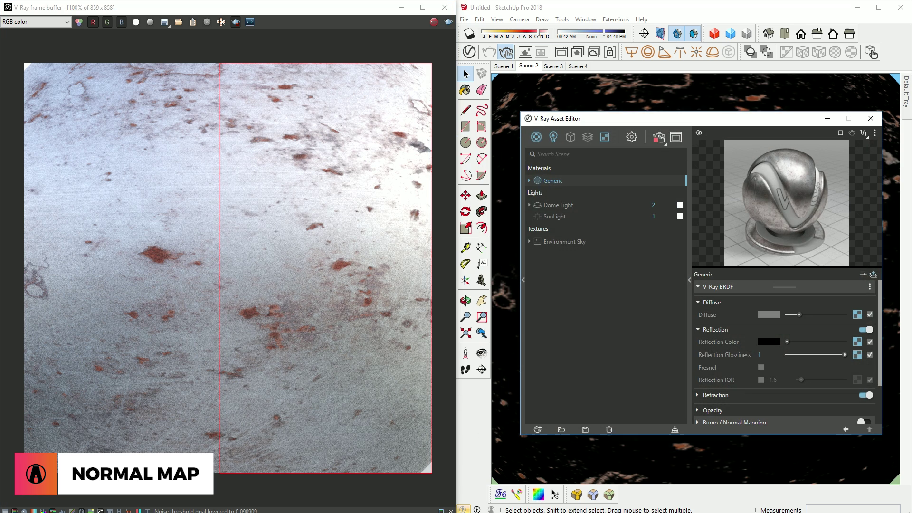
scroll(773, 392, down, 2)
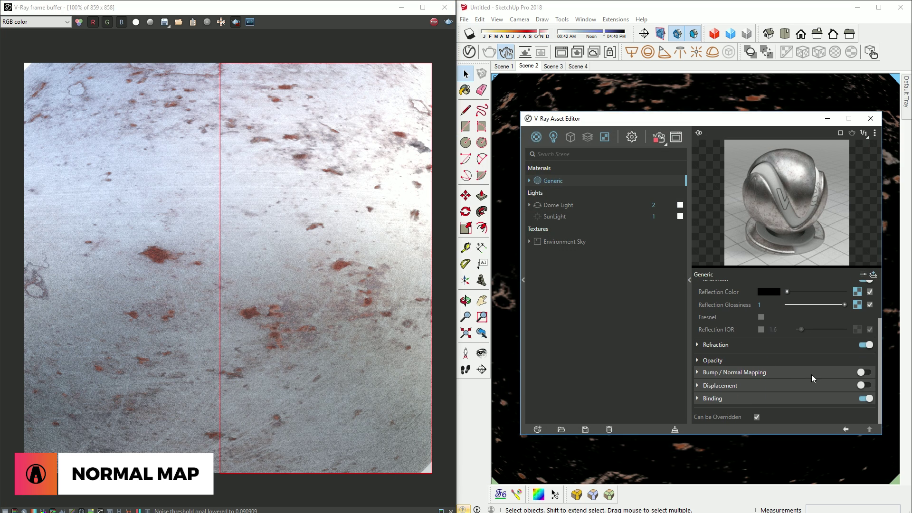
Enable Bump/Normal Mapping and load the NRM_3K_SPECULAR bitmap into it.
click(785, 376)
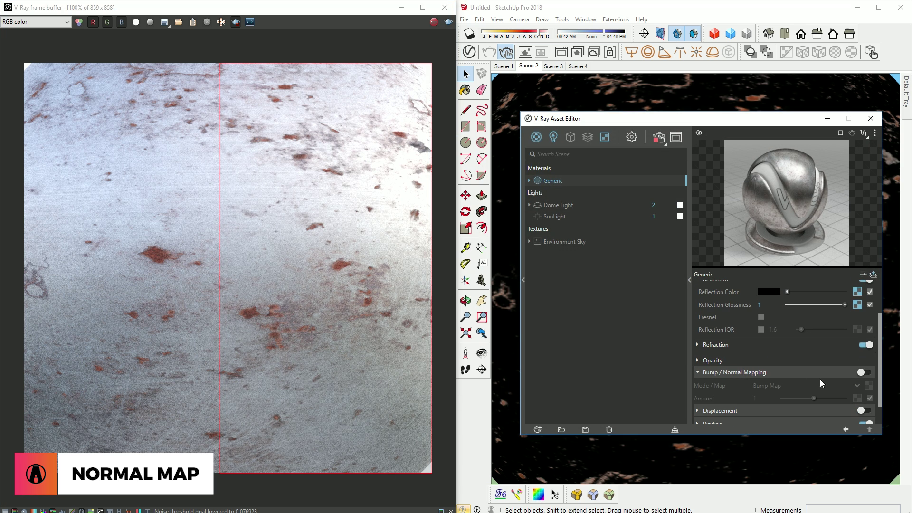
click(867, 373)
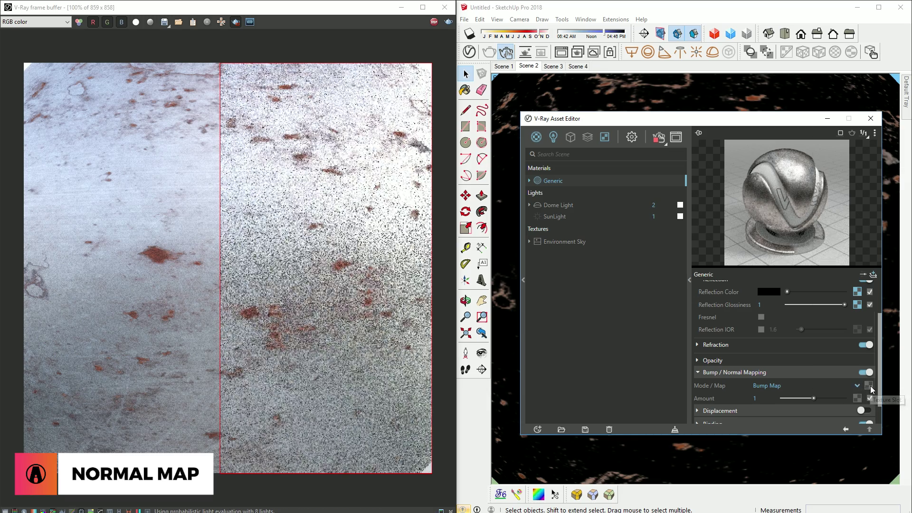
click(869, 385)
click(840, 146)
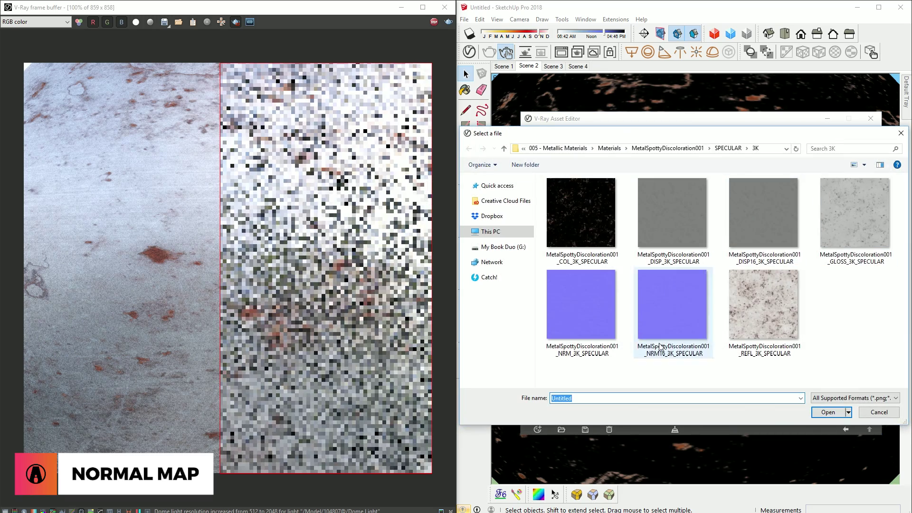
click(616, 347)
click(668, 310)
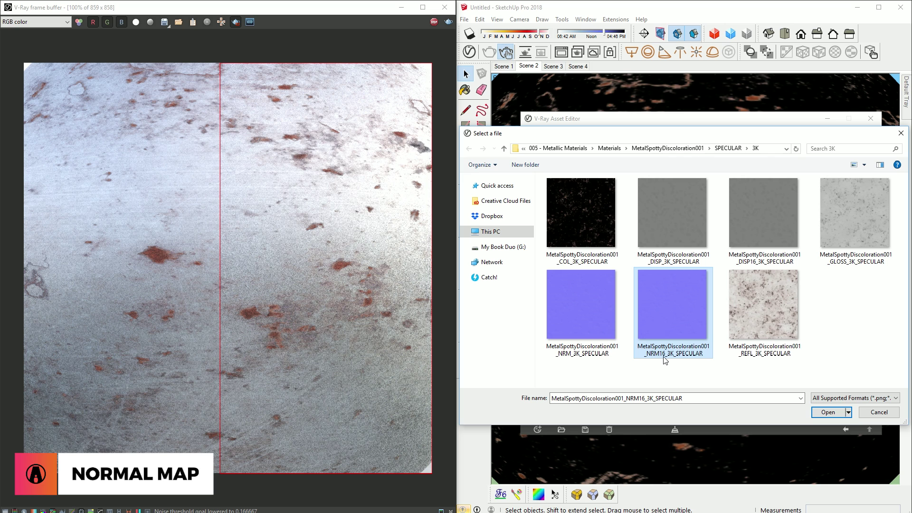
click(583, 314)
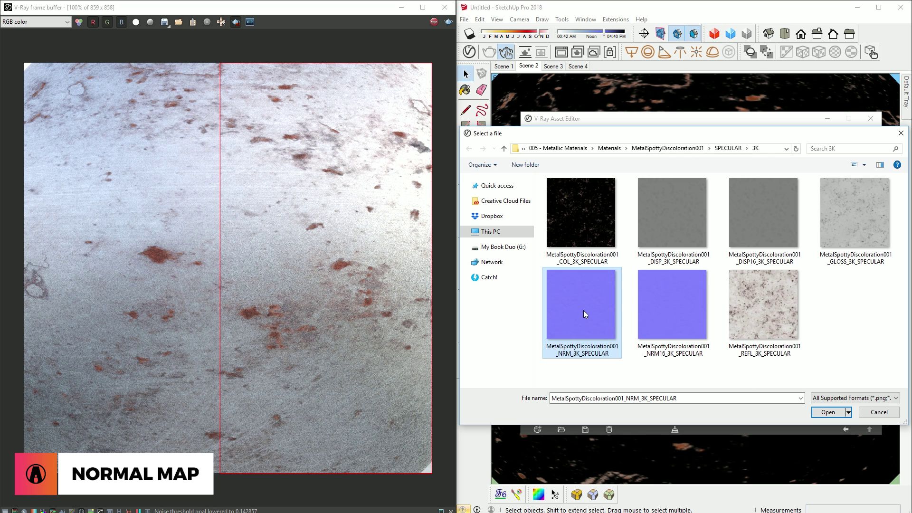
click(834, 412)
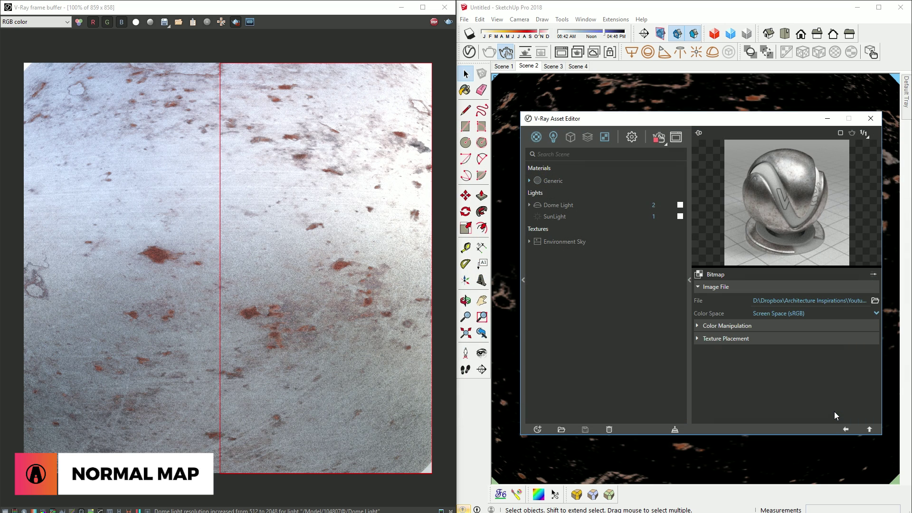
Set the normal map to linear colour space and Normal Map mode, then re-render.
click(780, 315)
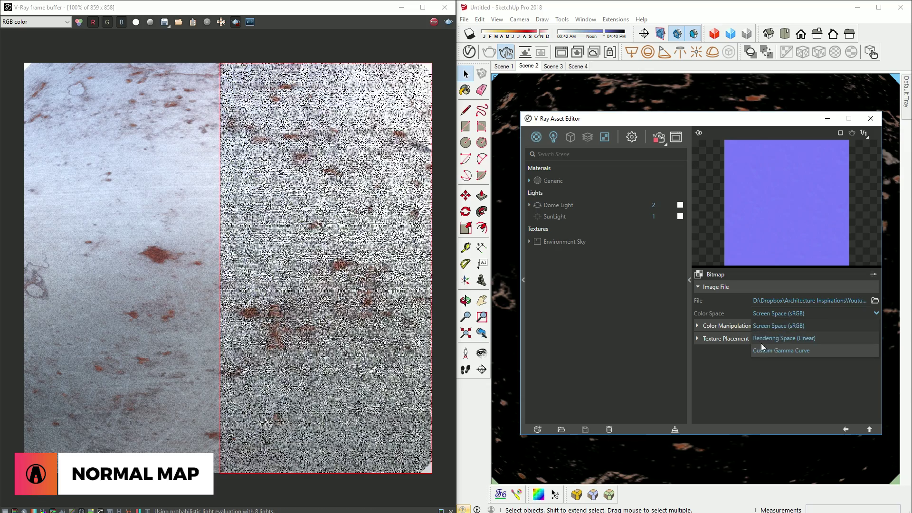
click(788, 341)
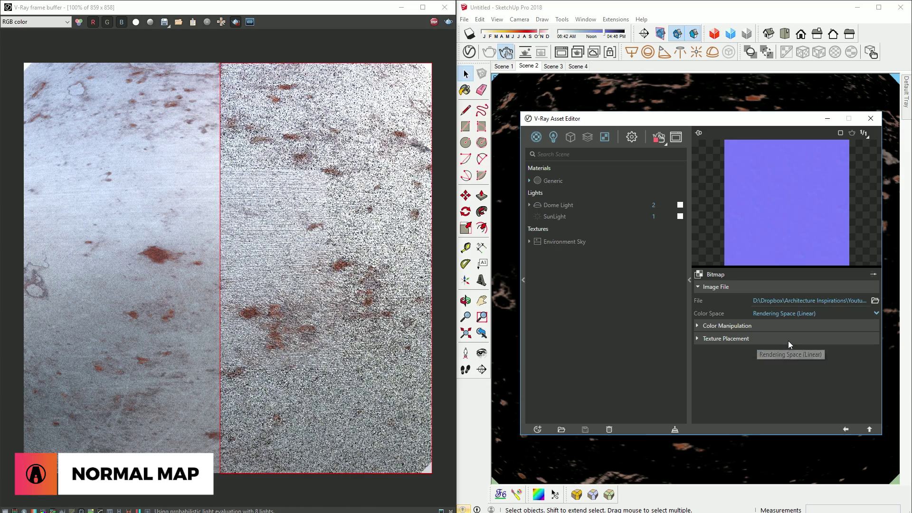
click(848, 429)
click(820, 385)
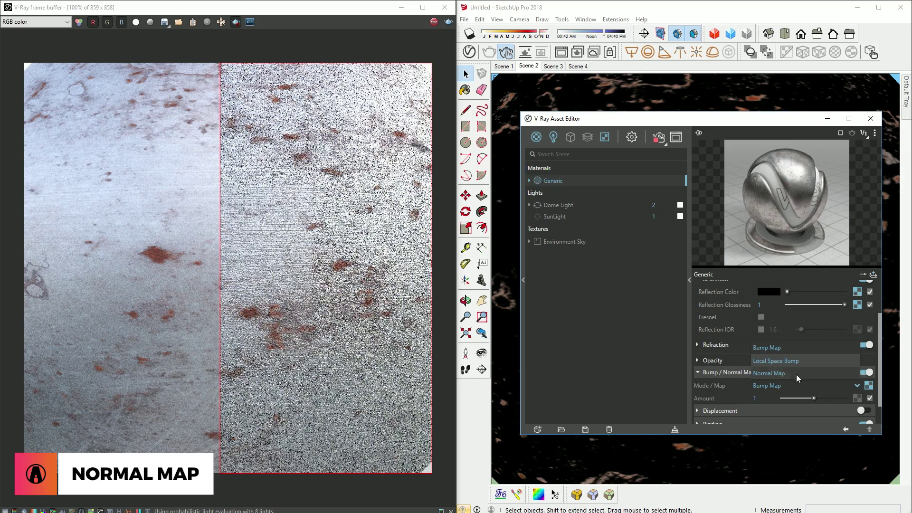
click(765, 373)
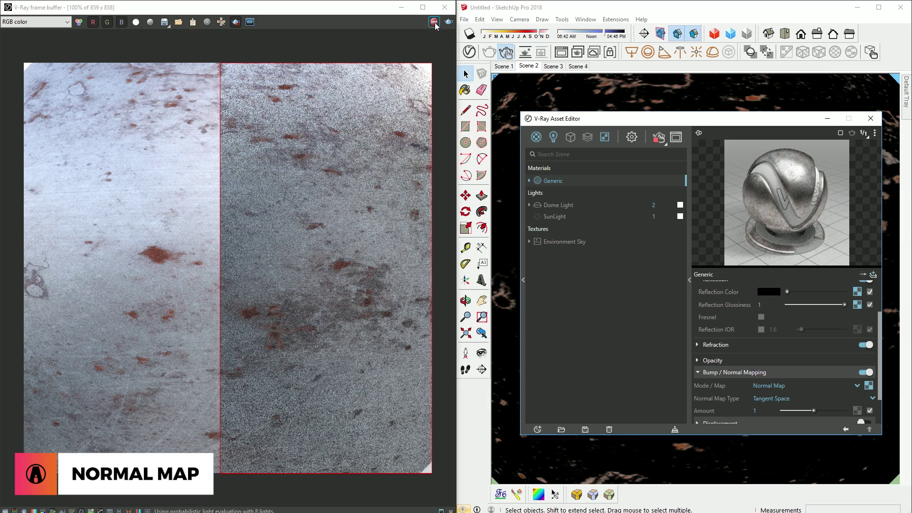
click(446, 23)
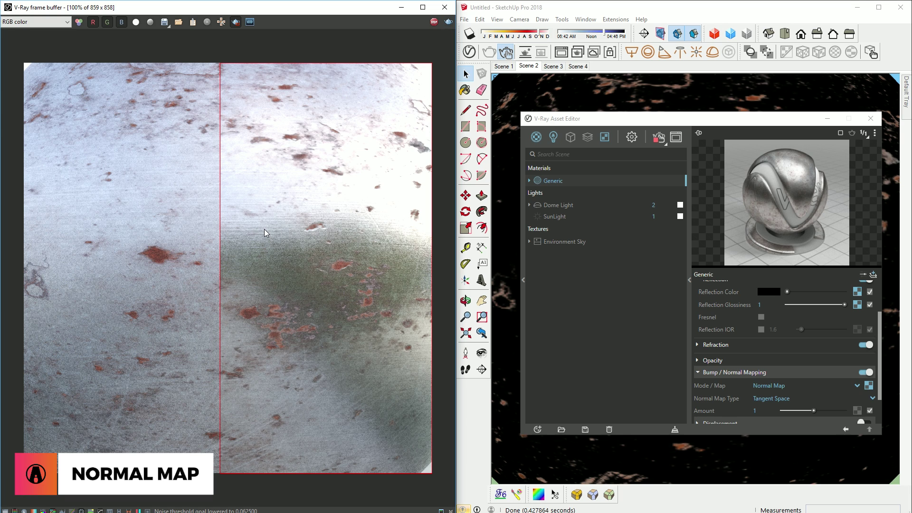
click(770, 409)
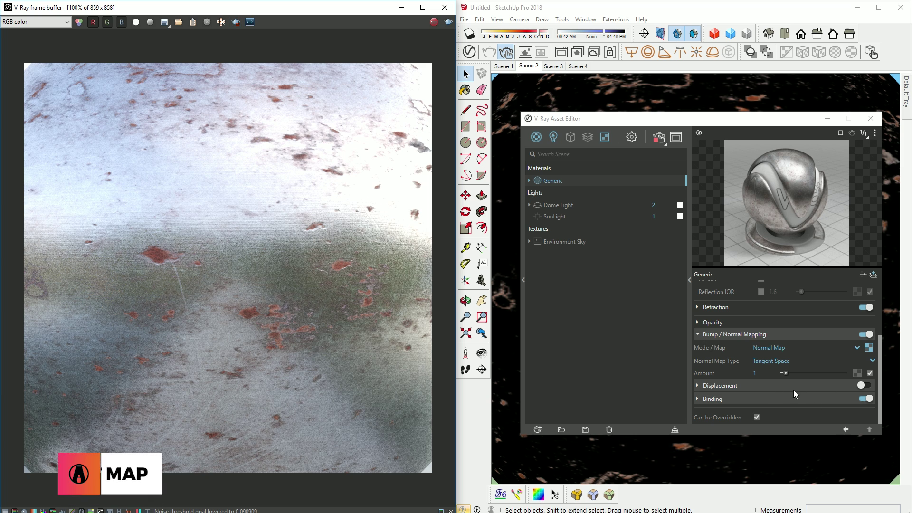
Enable displacement with the DISP_3K_SPECULAR bitmap and re-render the sphere.
click(863, 385)
click(868, 399)
click(842, 147)
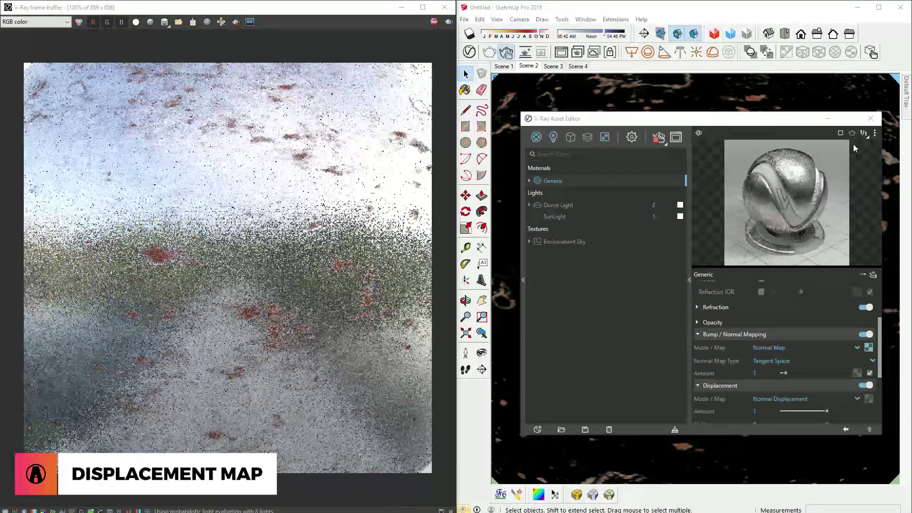
click(671, 214)
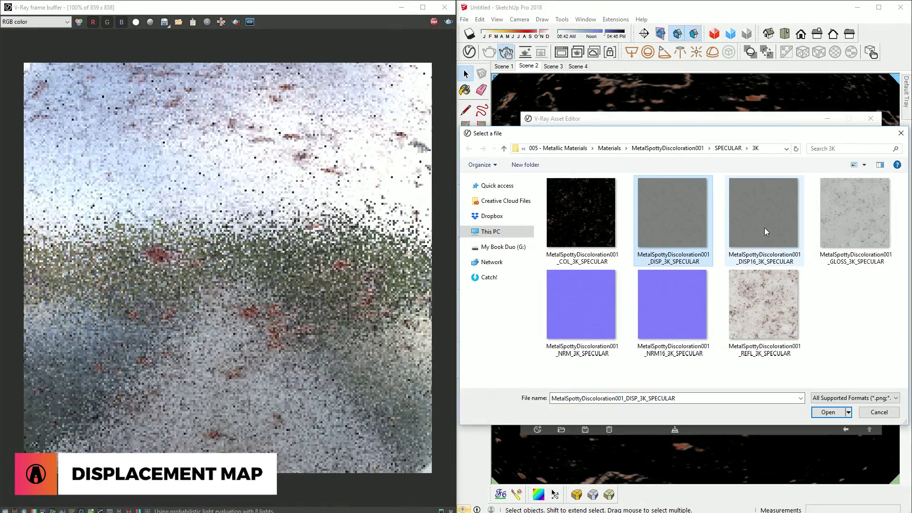
click(763, 214)
click(677, 259)
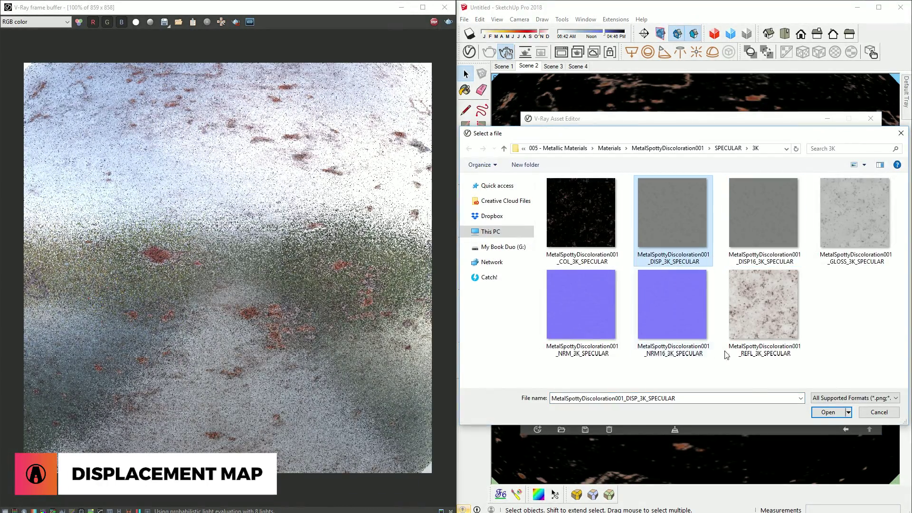
click(827, 411)
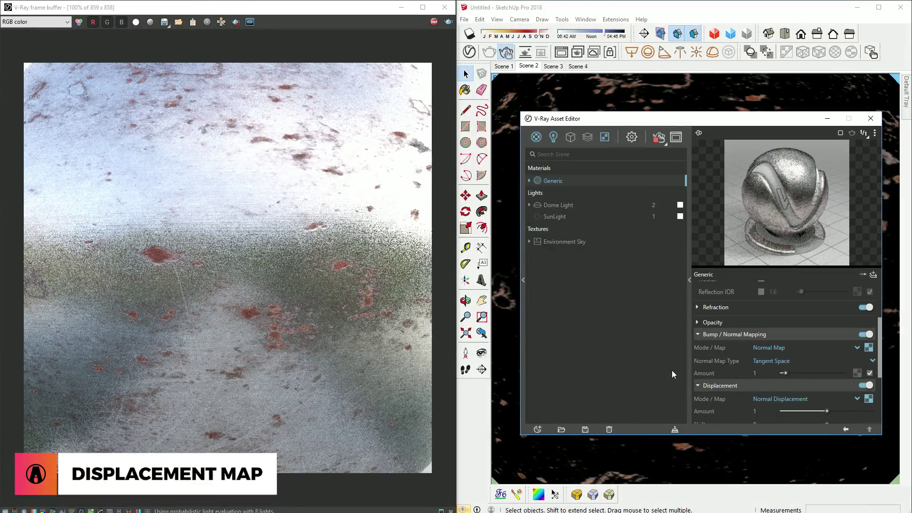
click(434, 23)
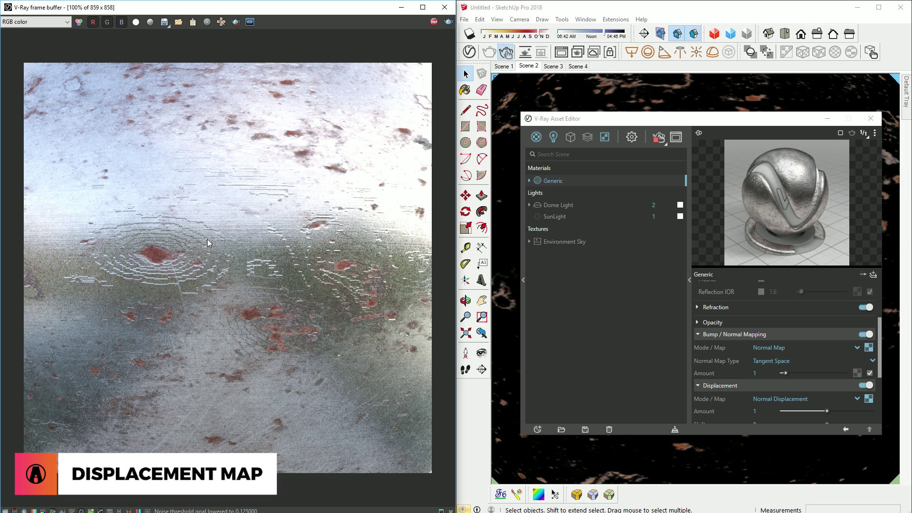
Swap in DISP16_3K_SPECULAR, confirm amount 2, and show Scene 1.
click(868, 398)
click(873, 296)
click(735, 226)
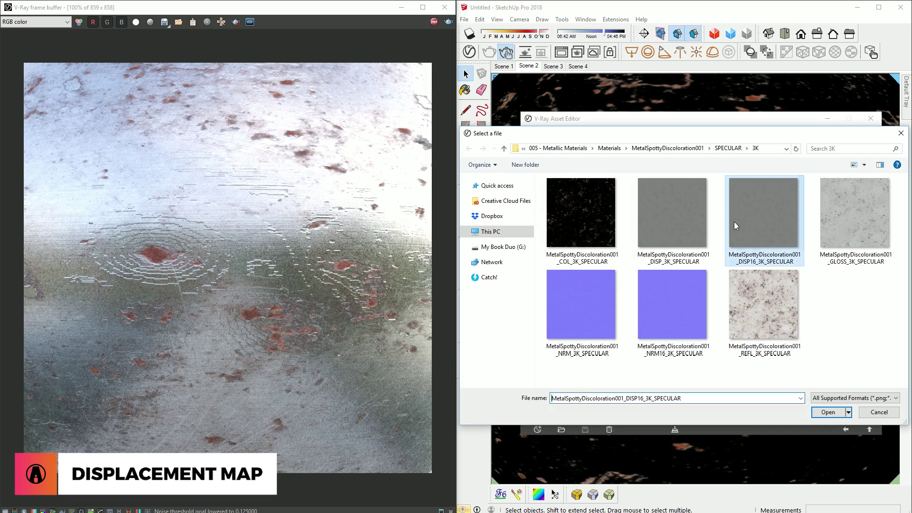
click(824, 410)
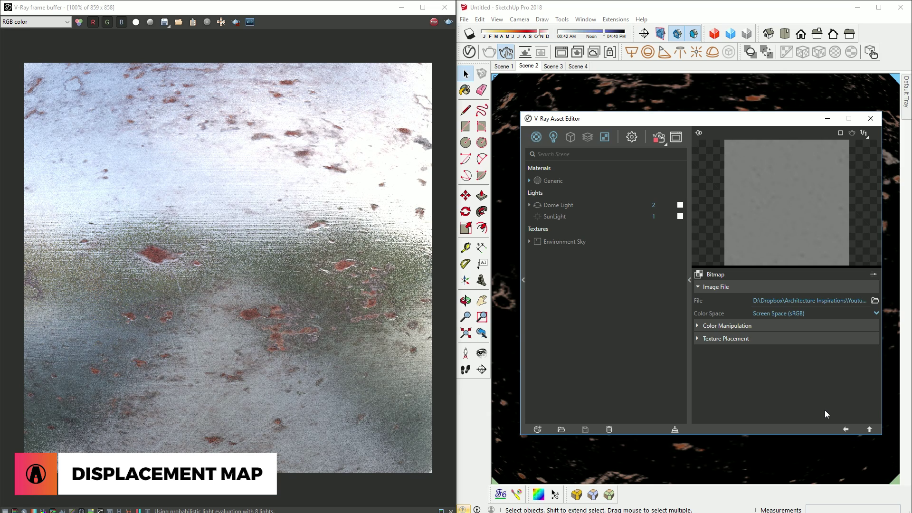
click(845, 429)
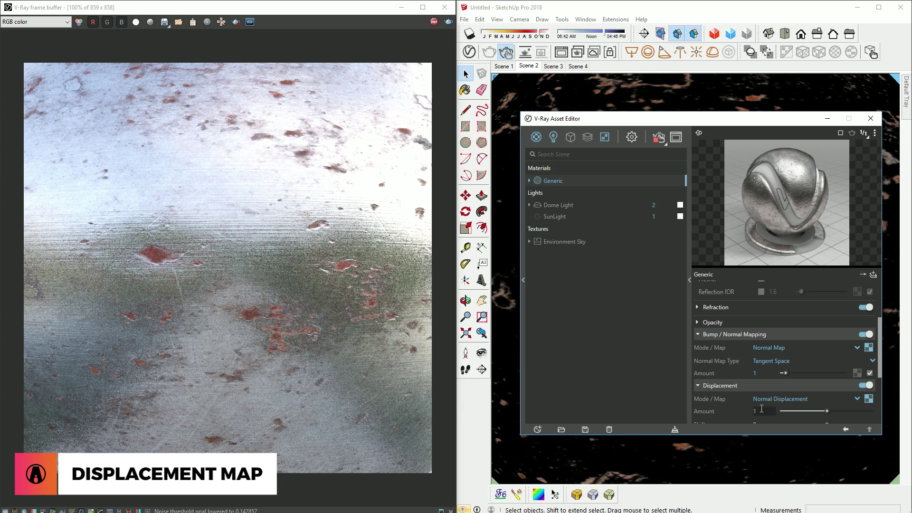
key(Return)
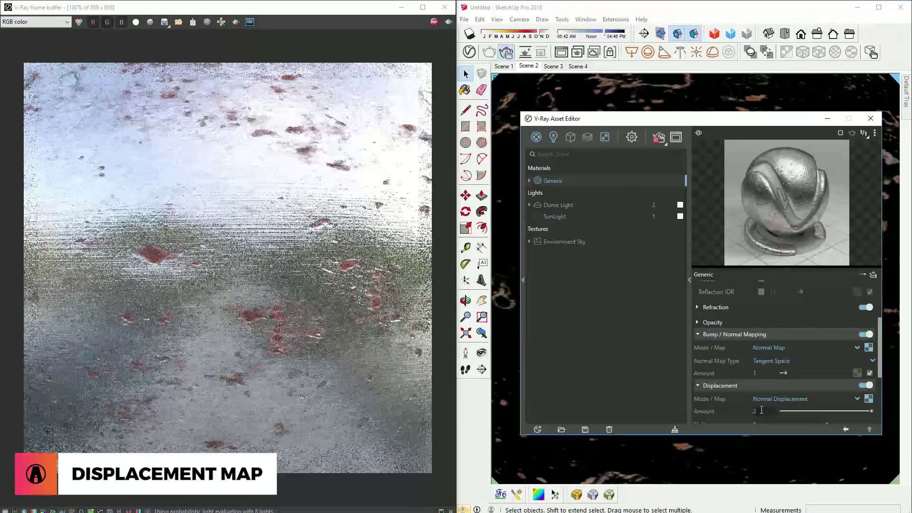
click(506, 67)
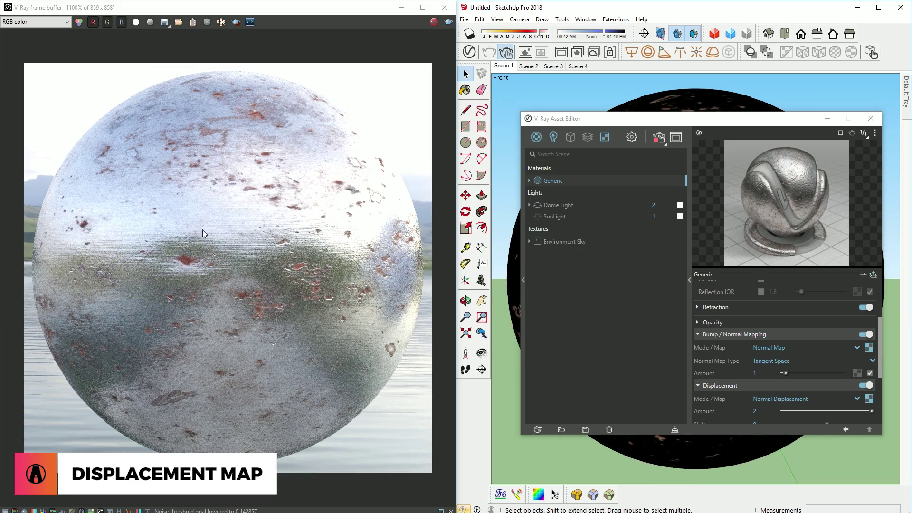
Enter a displacement amount of 10, then change it to 0.5.
double_click(755, 411)
text(10)
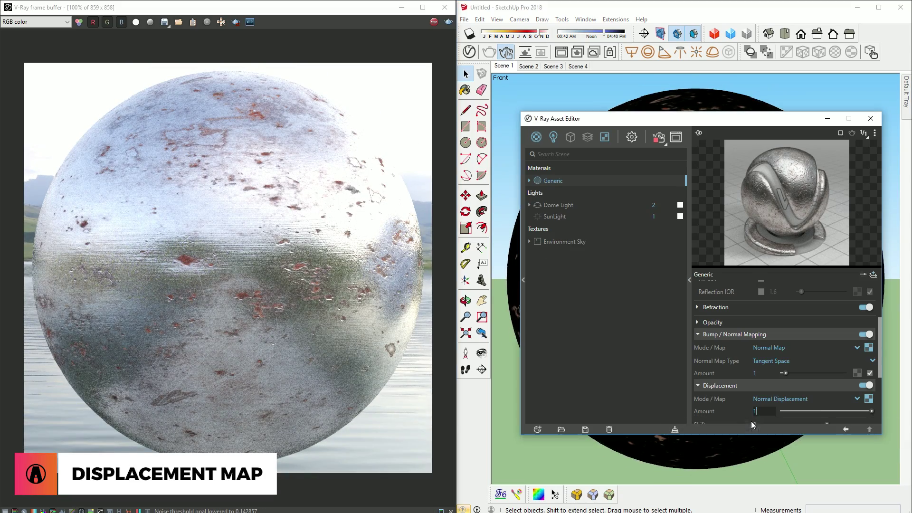
key(Return)
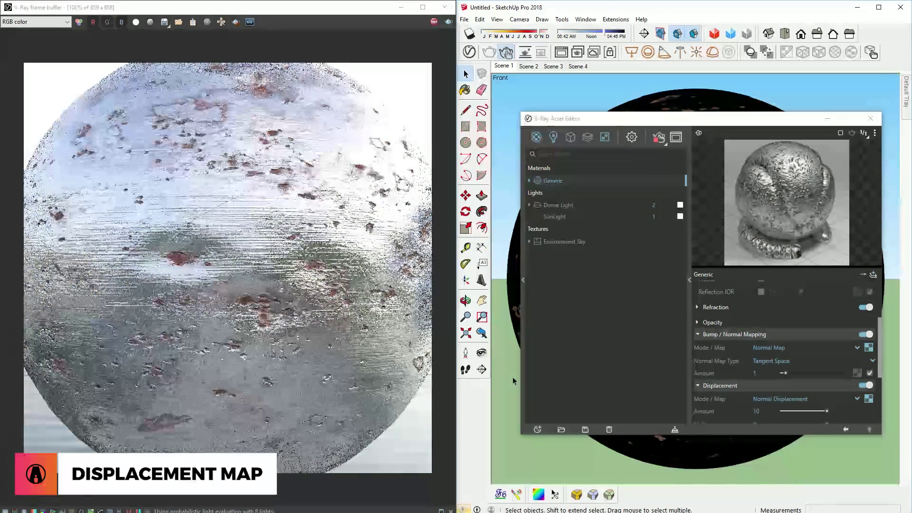
double_click(756, 411)
text(.5)
key(Return)
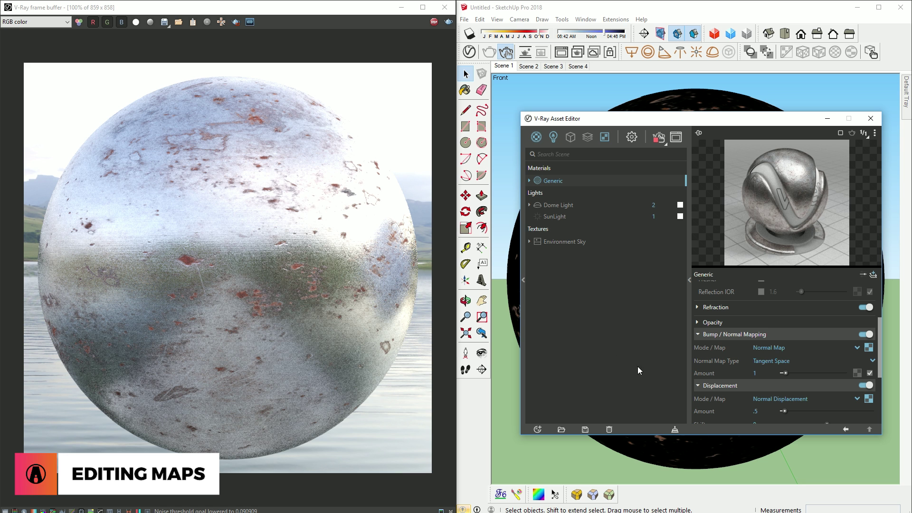
scroll(831, 366, up, 2)
scroll(831, 366, up, 3)
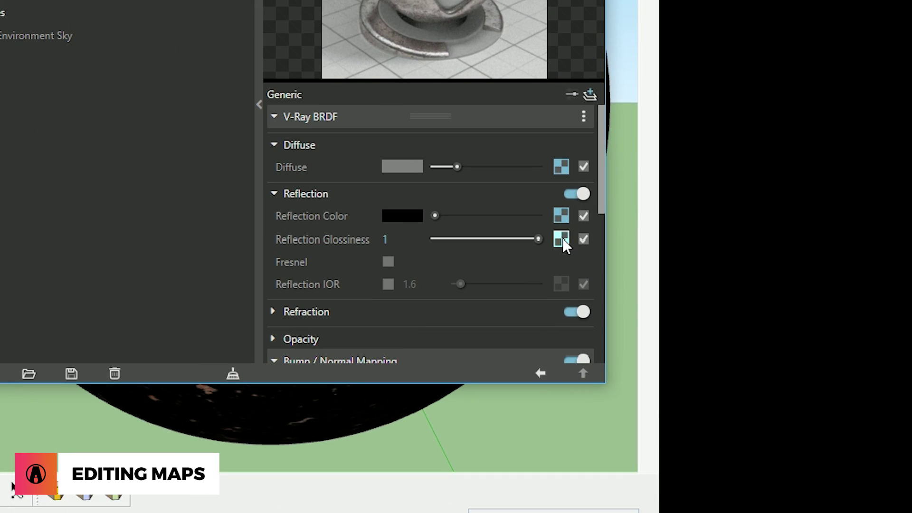
Wrap the glossiness map in a Spline Curve and reshape its Value curve.
right_click(562, 238)
mouse_move(533, 470)
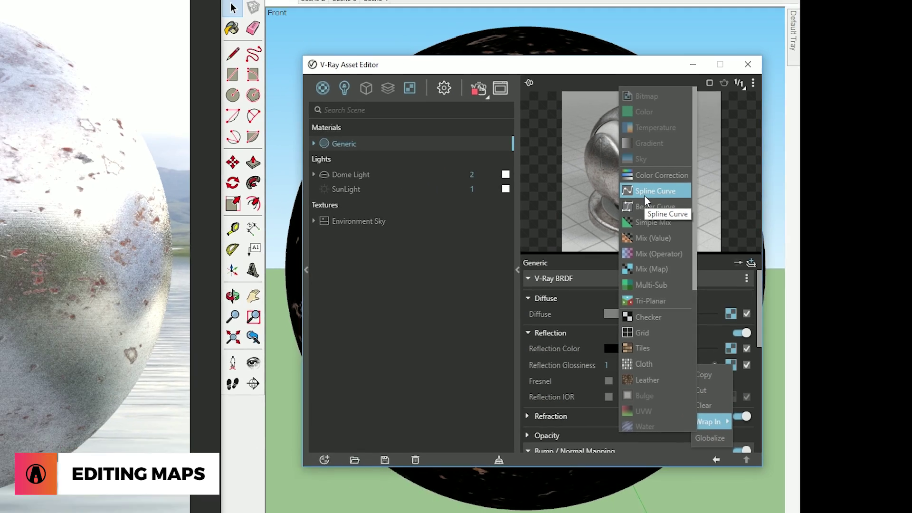
click(789, 221)
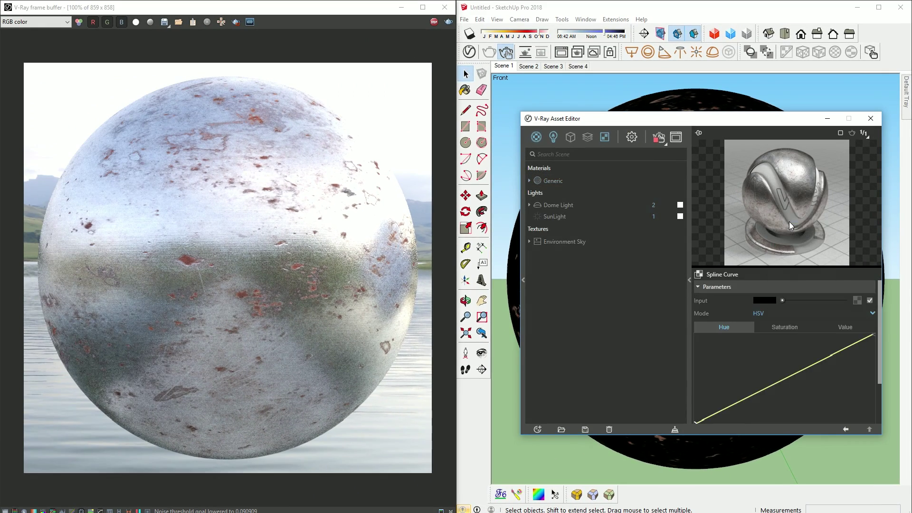
click(826, 326)
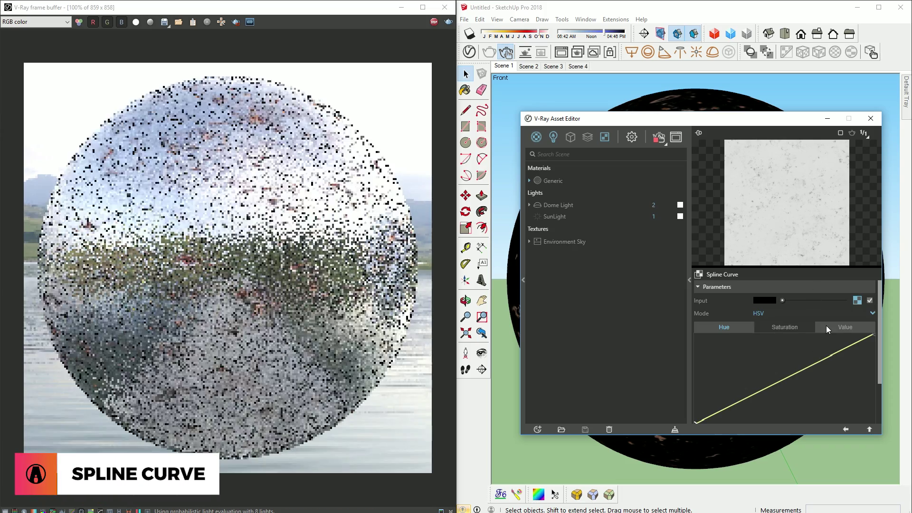
drag(826, 358, 823, 347)
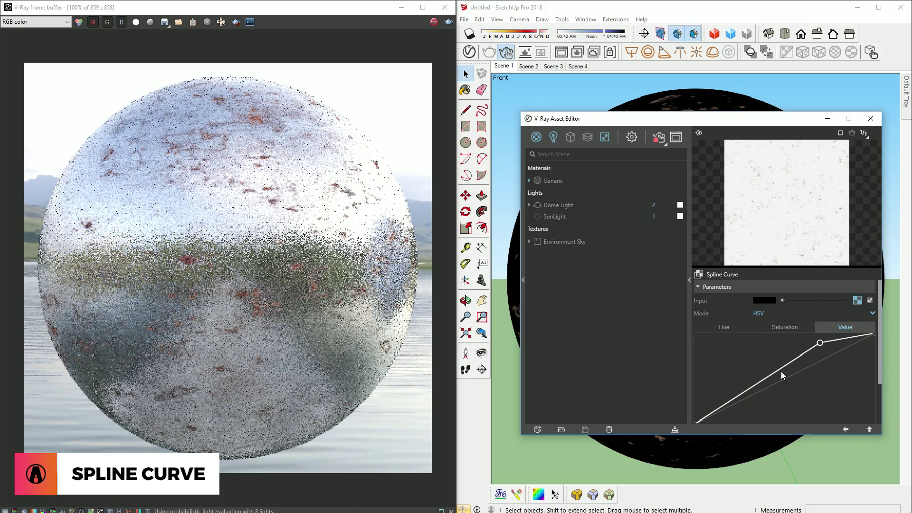
drag(781, 371, 781, 384)
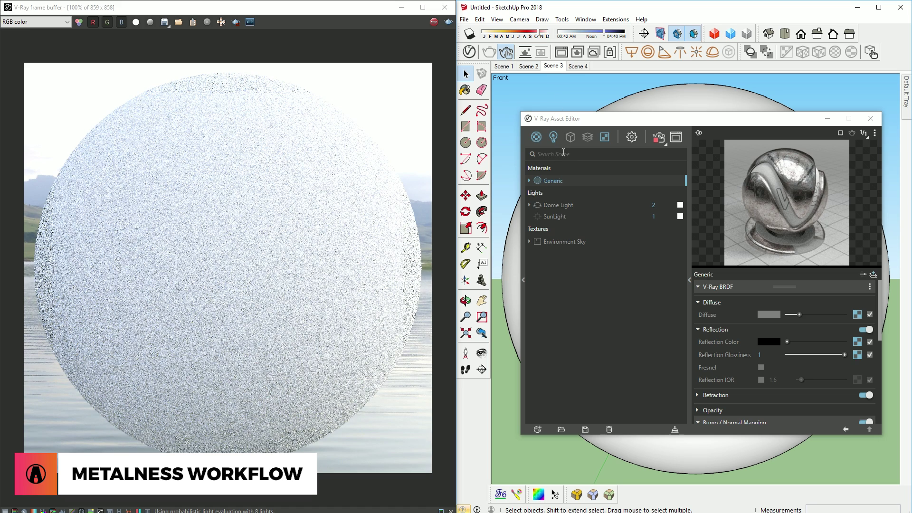
Add a Metallic material using the METALNESS/3K colour map as its Color bitmap.
click(536, 137)
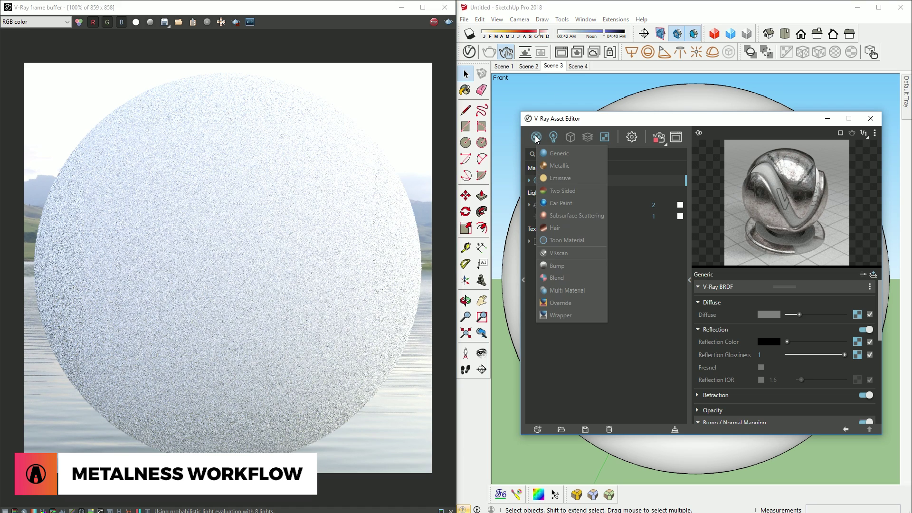
click(563, 168)
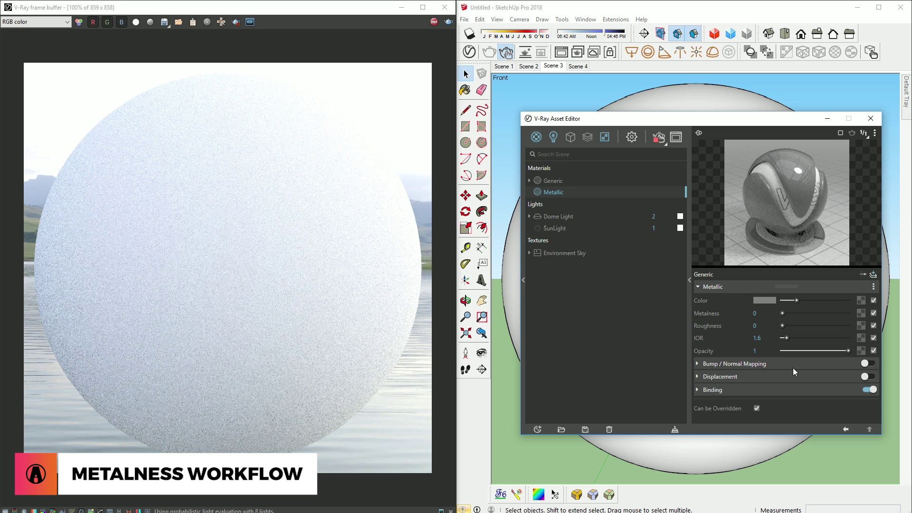
click(861, 299)
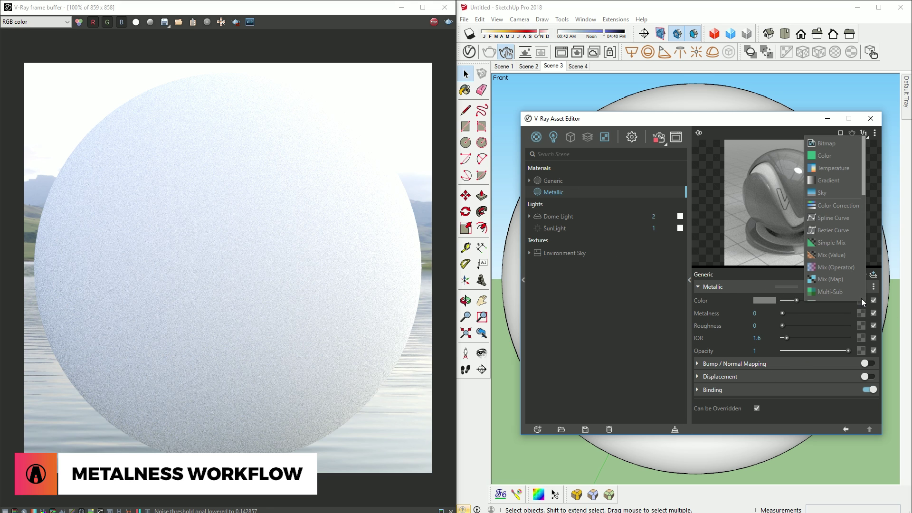
click(824, 144)
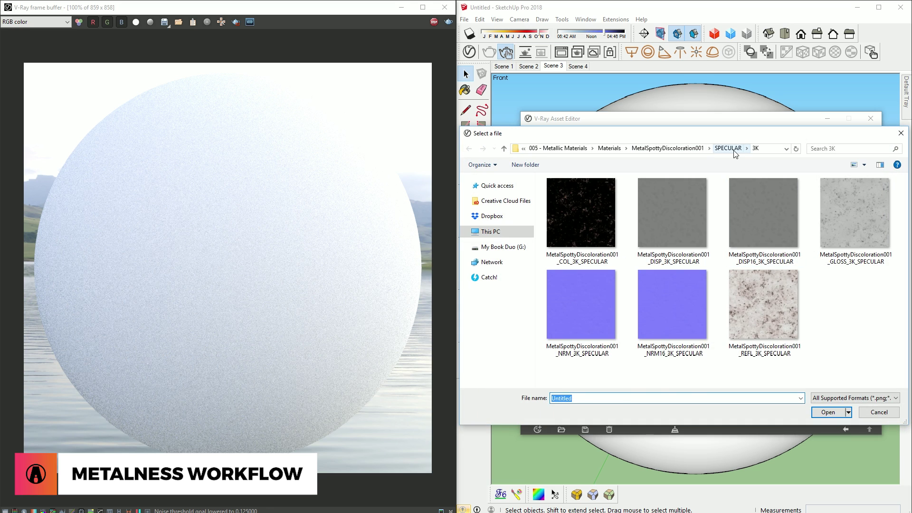
click(677, 148)
double_click(607, 250)
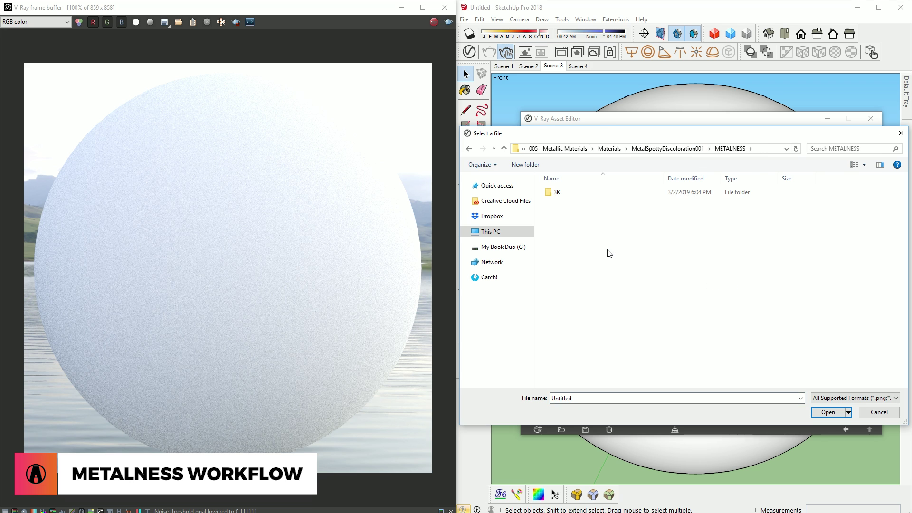
click(591, 189)
double_click(592, 189)
click(597, 233)
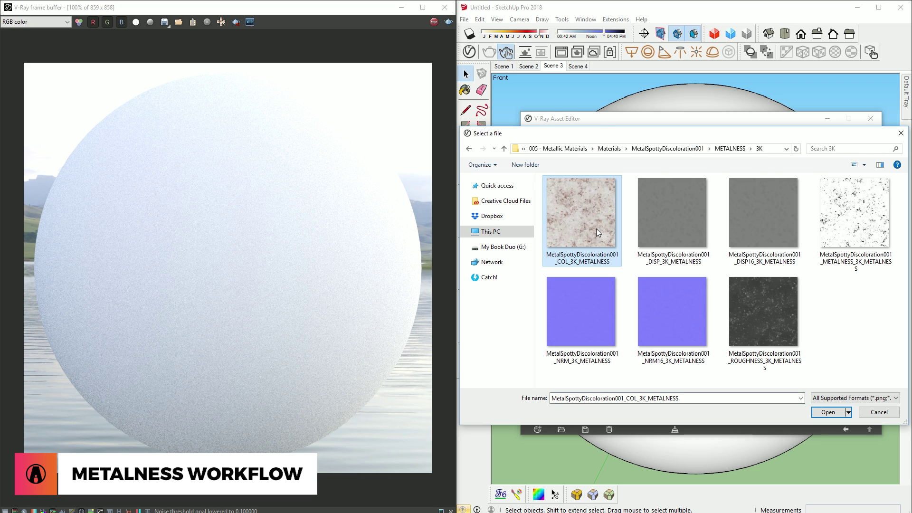
click(827, 412)
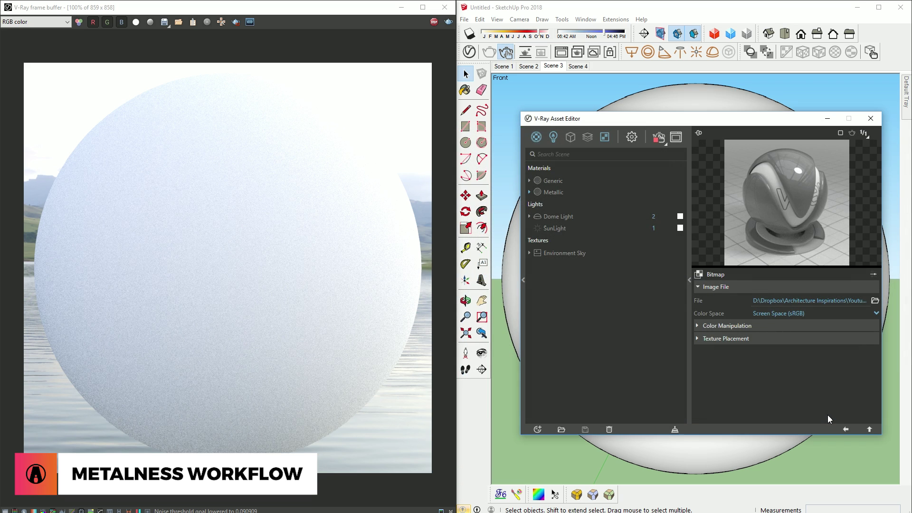
click(869, 429)
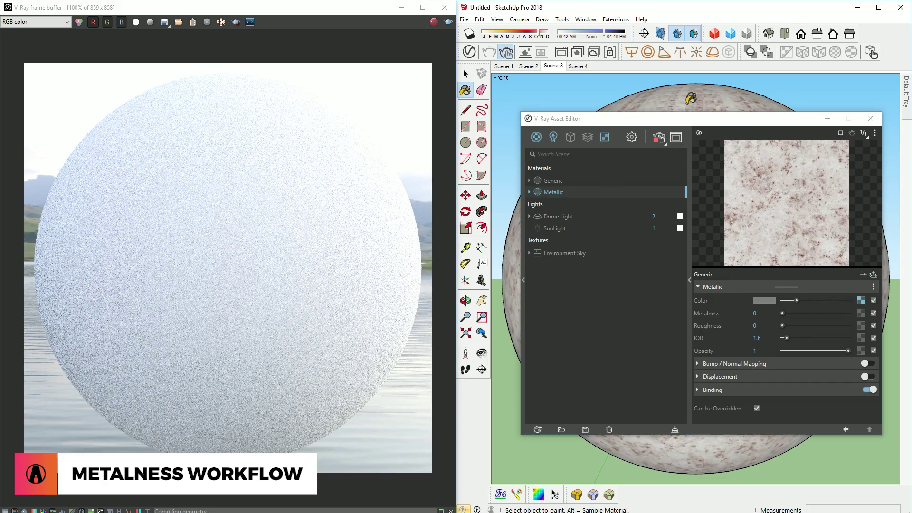
Apply spherical texture projection to the selected sphere.
key(space)
click(689, 103)
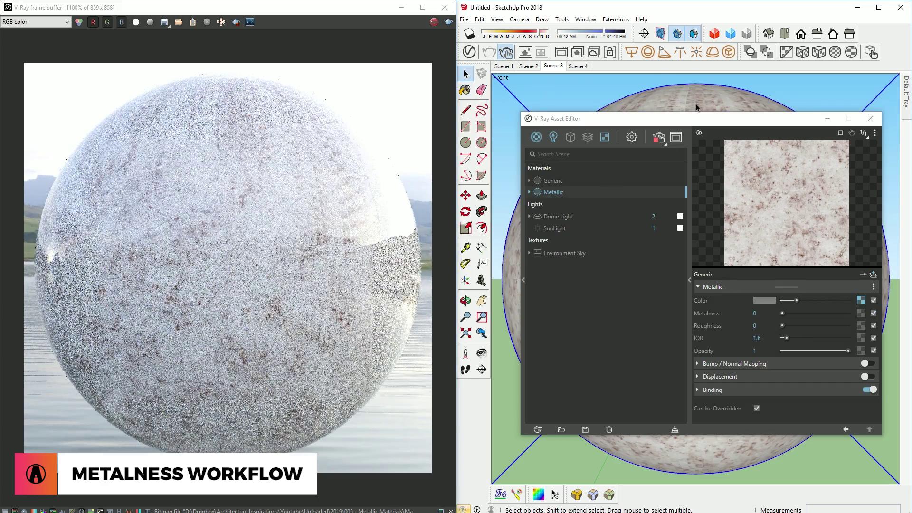
click(851, 54)
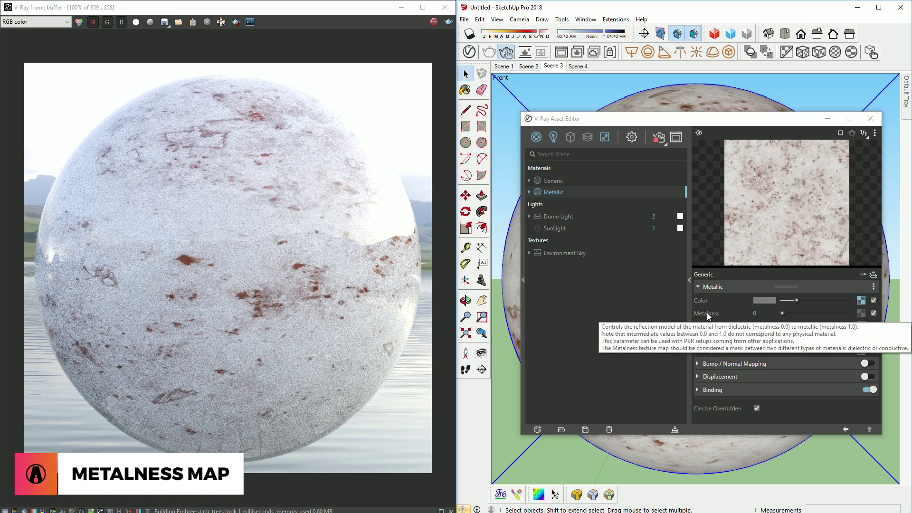
Load METALNESS_3K as the Metallic material's metalness bitmap in Rendering Space (Linear).
click(859, 312)
click(830, 144)
click(854, 214)
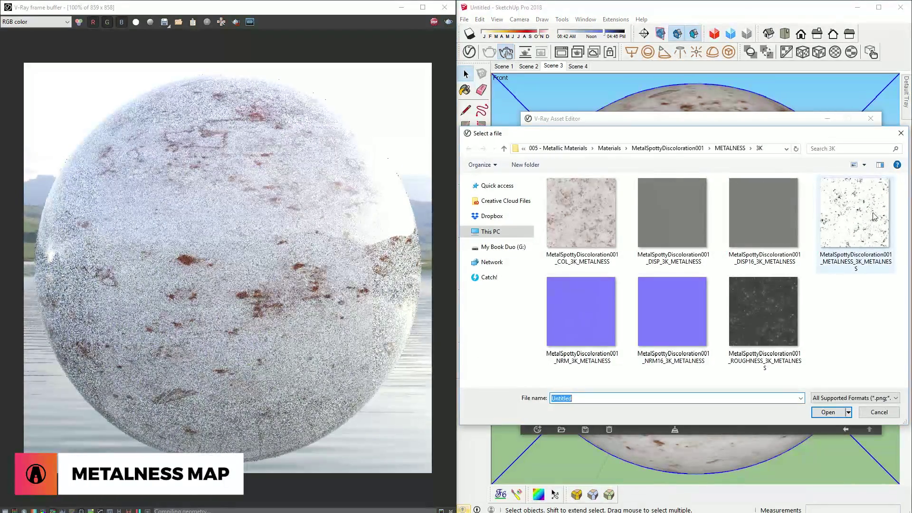
click(827, 412)
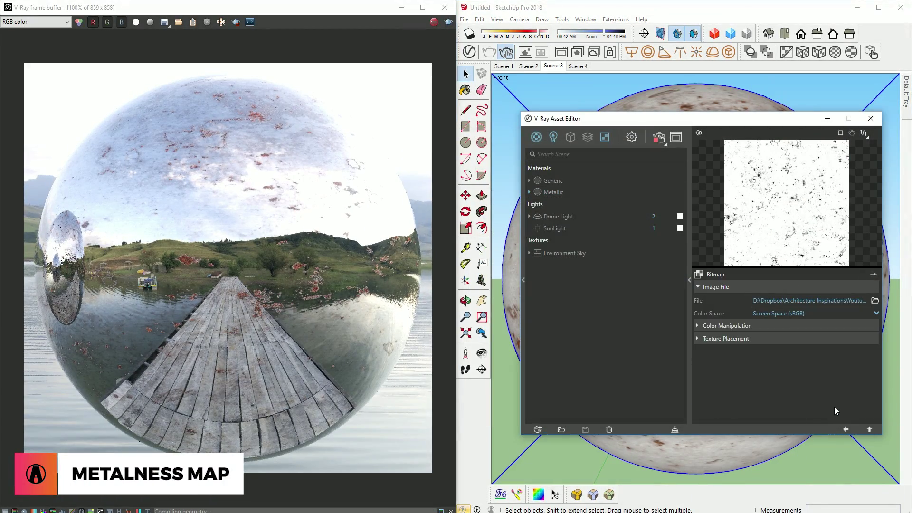
click(773, 315)
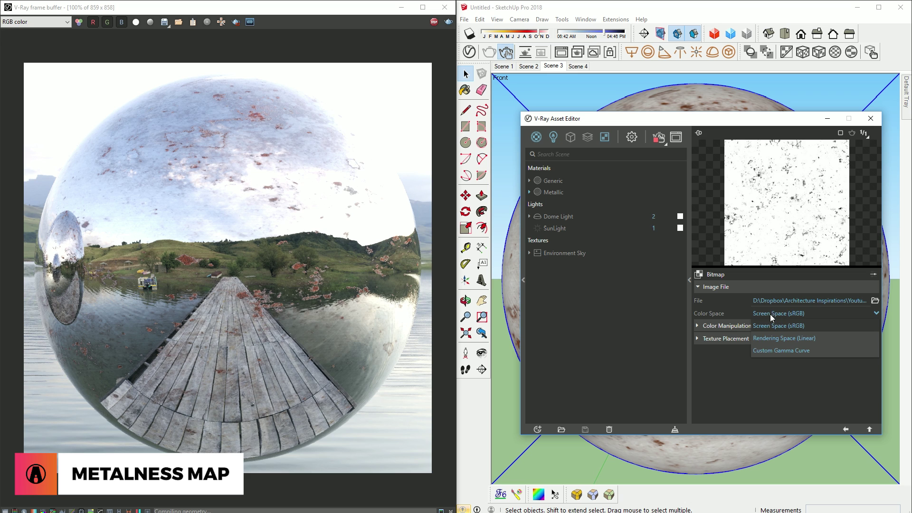
click(789, 337)
click(845, 430)
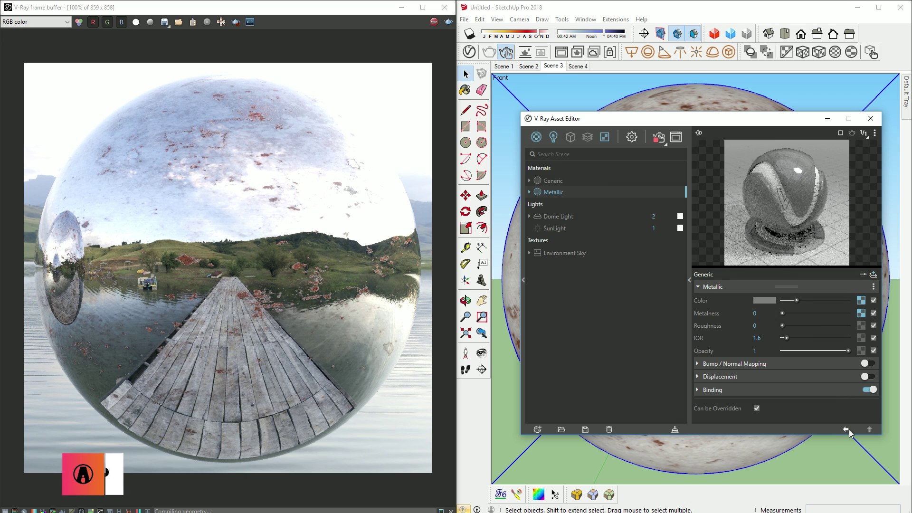
Load the roughness bitmap in Rendering Space (Linear), then re-render the sphere.
click(861, 325)
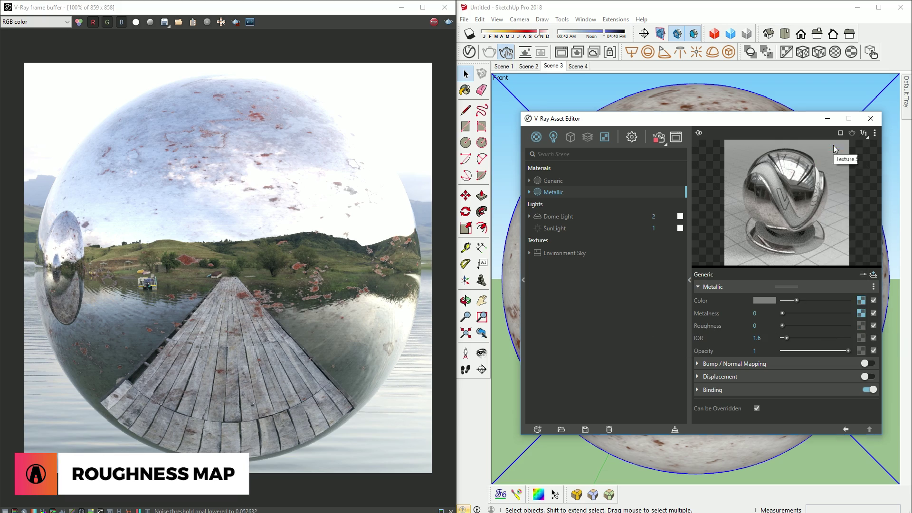
click(832, 145)
click(780, 320)
double_click(780, 320)
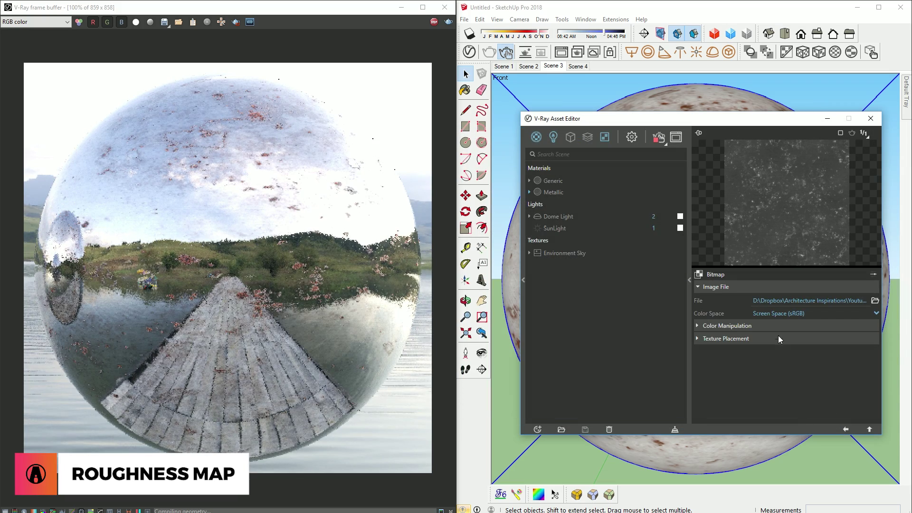
click(778, 313)
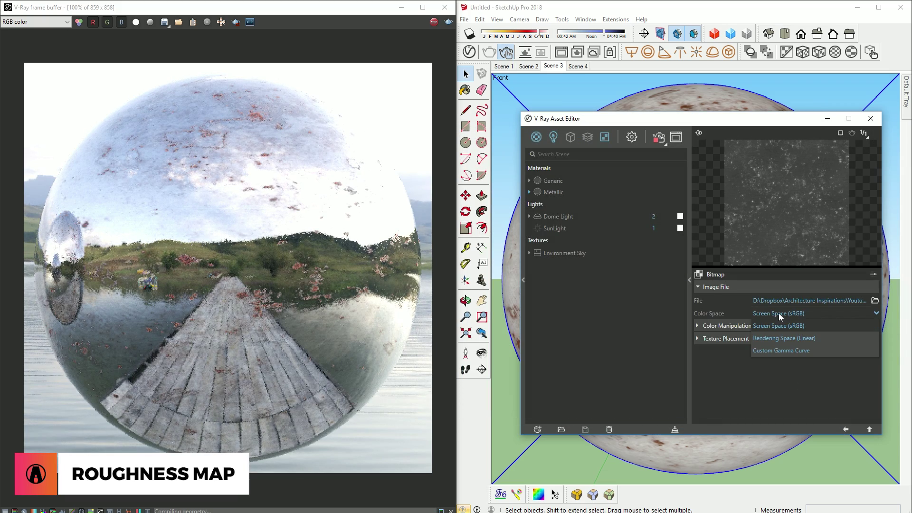
click(806, 338)
click(845, 429)
click(433, 23)
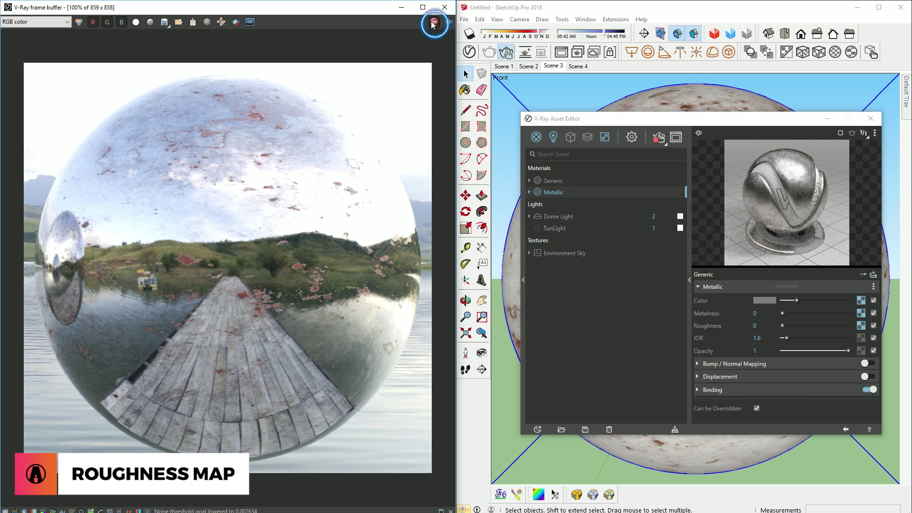
click(448, 22)
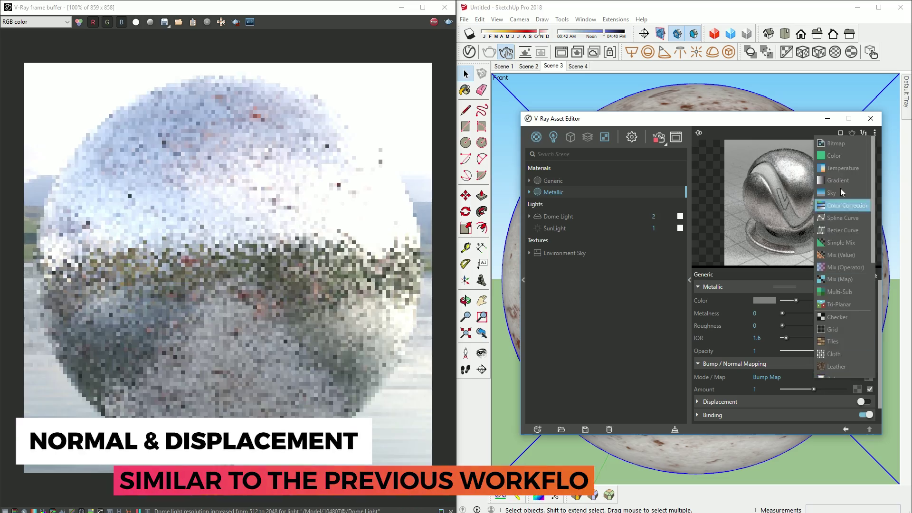
Load the NRM bitmap as a tangent-space normal map on the Metallic material.
click(834, 143)
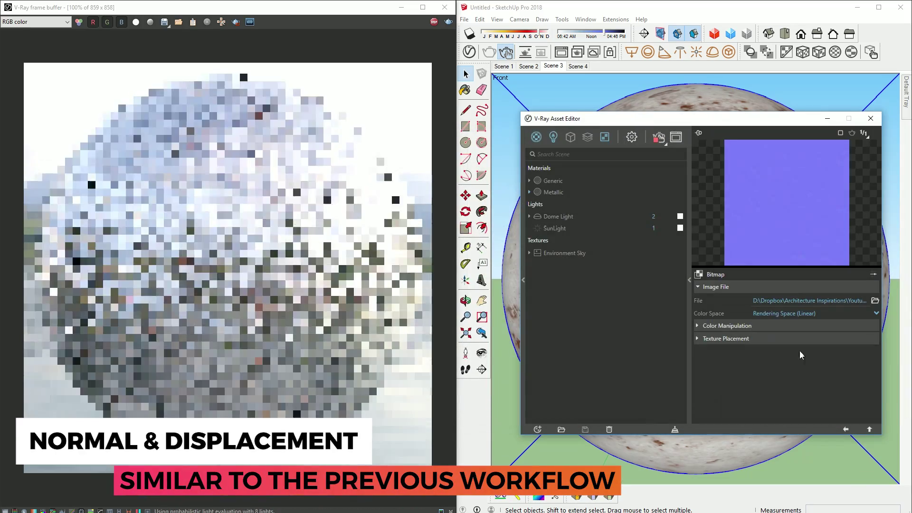
click(790, 377)
click(769, 414)
Enable displacement driven by the DISP16 bitmap at amount 0.5 and bring up the render window.
click(841, 390)
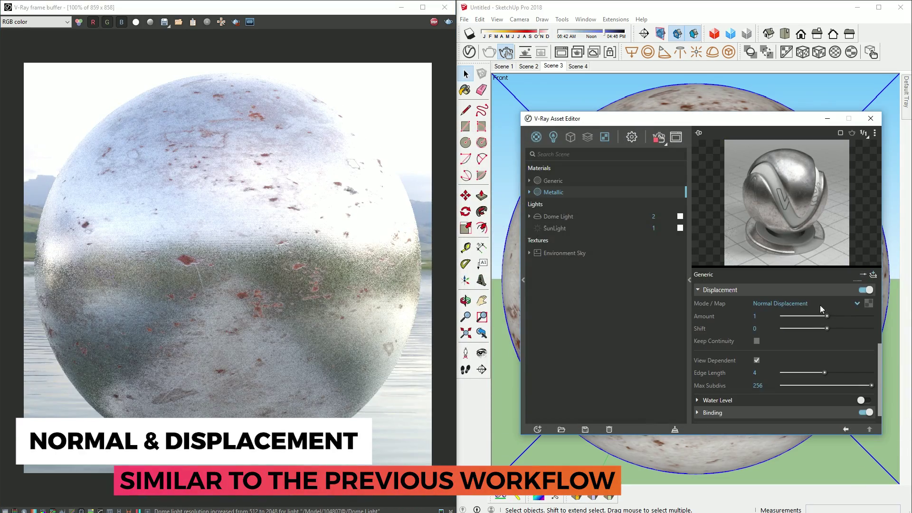
click(786, 303)
click(868, 302)
click(841, 143)
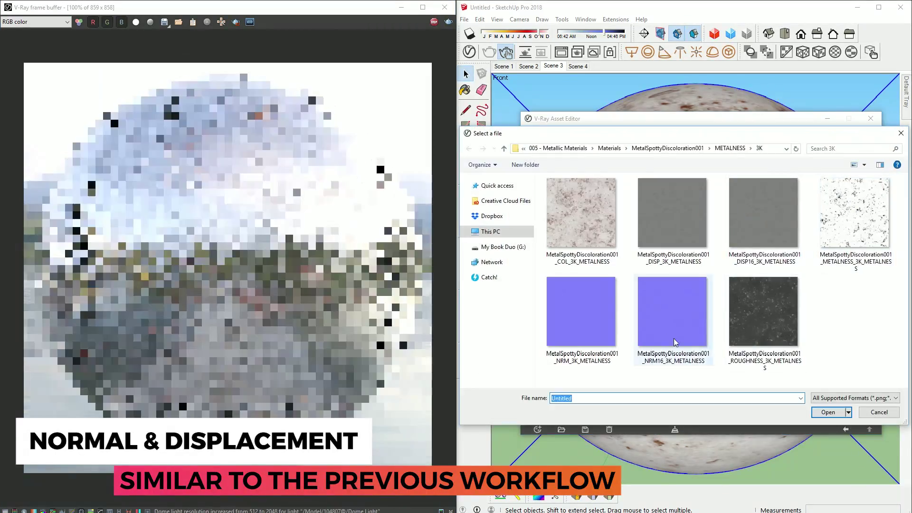
click(762, 221)
click(826, 411)
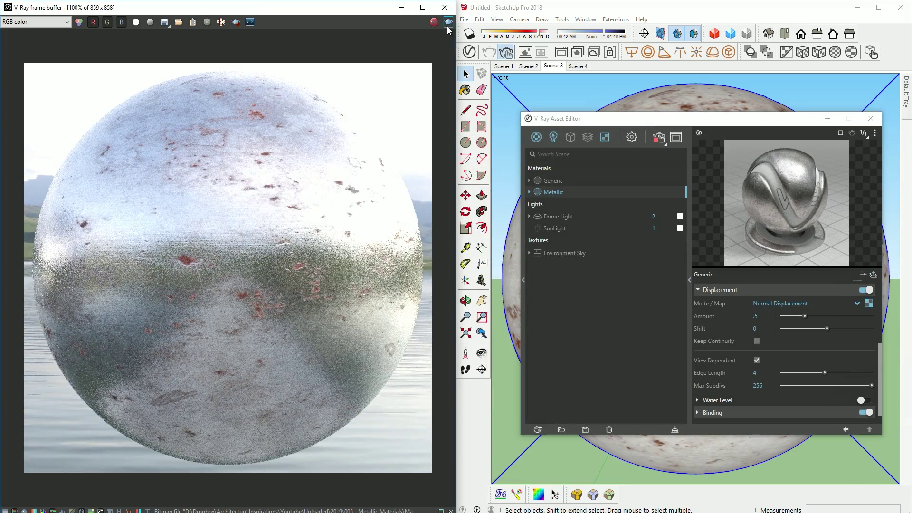
click(195, 193)
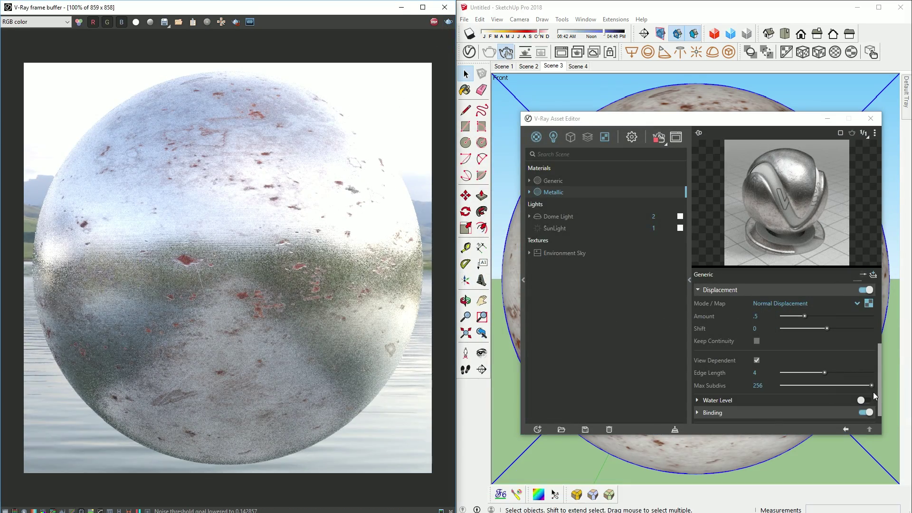
scroll(852, 361, up, 2)
scroll(851, 362, up, 3)
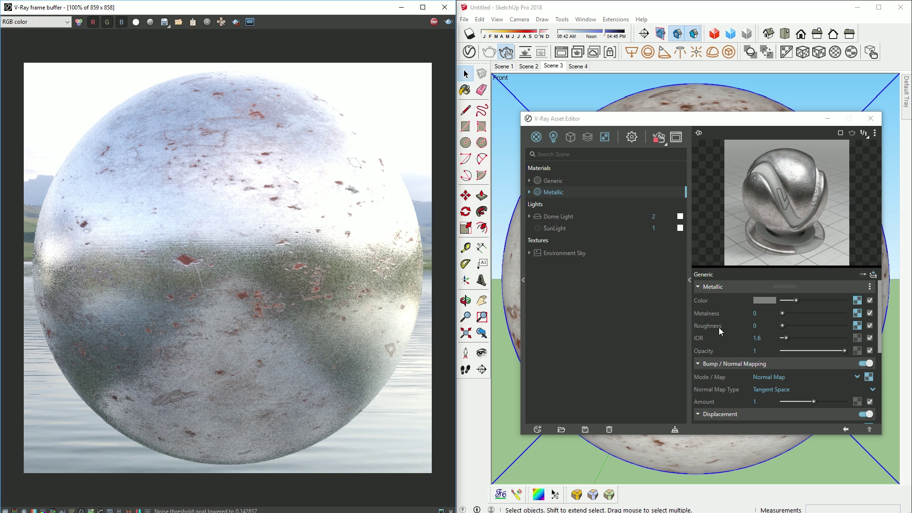
Wrap the roughness map in a mono Bezier curve and raise a point to brighten it.
right_click(857, 323)
mouse_move(841, 368)
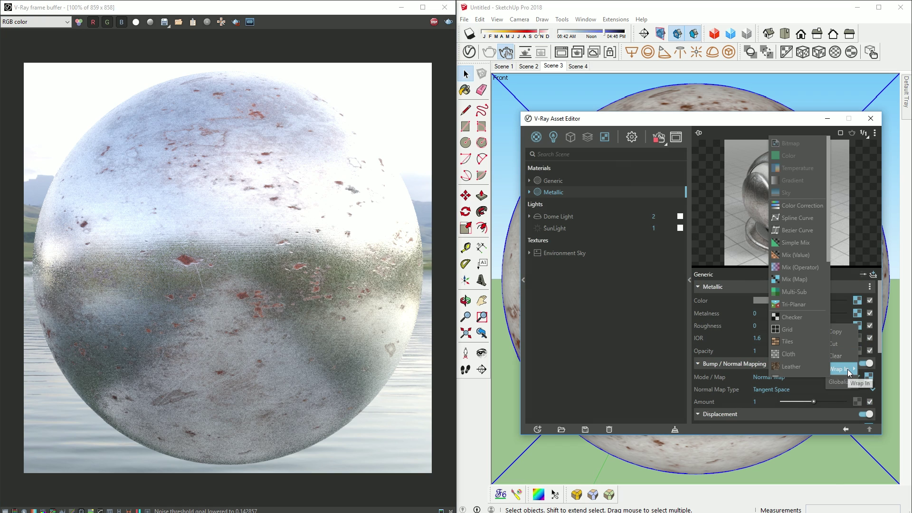
click(794, 232)
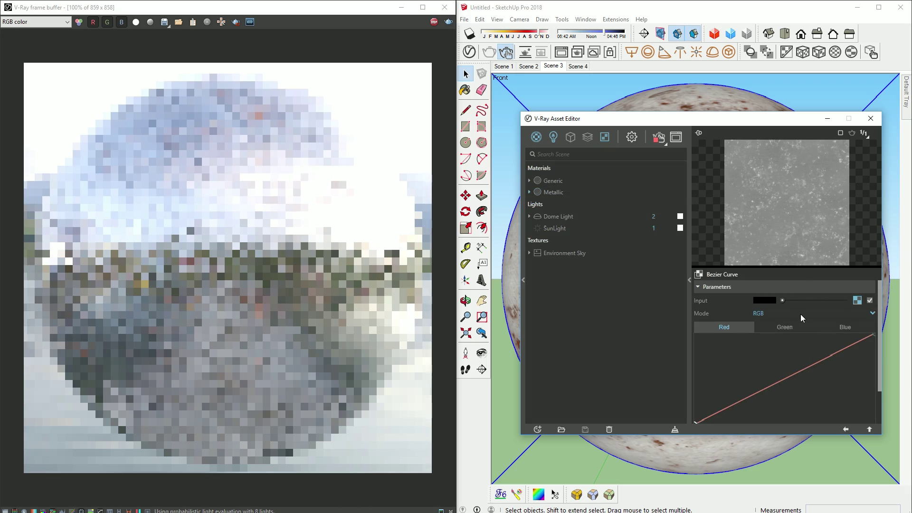
click(800, 314)
click(800, 337)
mouse_move(813, 365)
mouse_down()
mouse_move(813, 346)
mouse_move(833, 409)
mouse_up()
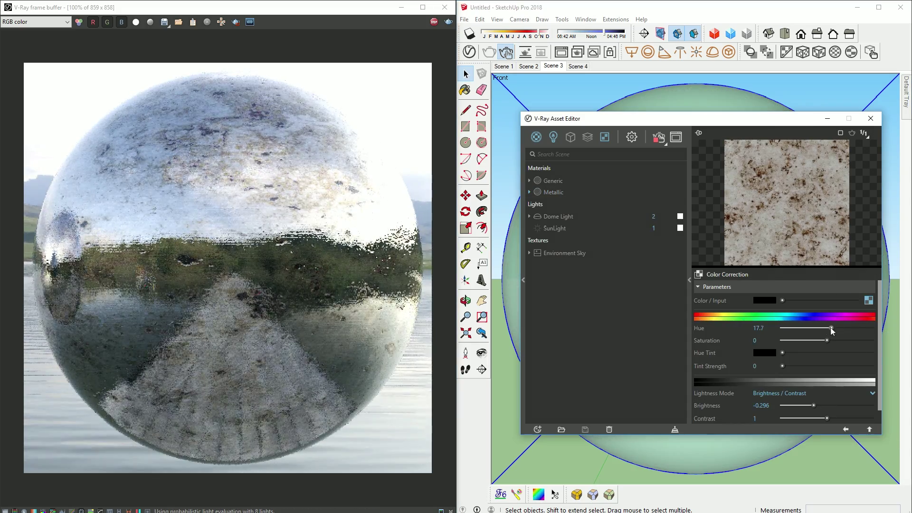
Shift the colour map's hue and boost its saturation and contrast in Color Correction.
click(832, 419)
mouse_move(826, 329)
mouse_down()
mouse_move(859, 330)
mouse_move(843, 340)
mouse_move(825, 328)
mouse_up()
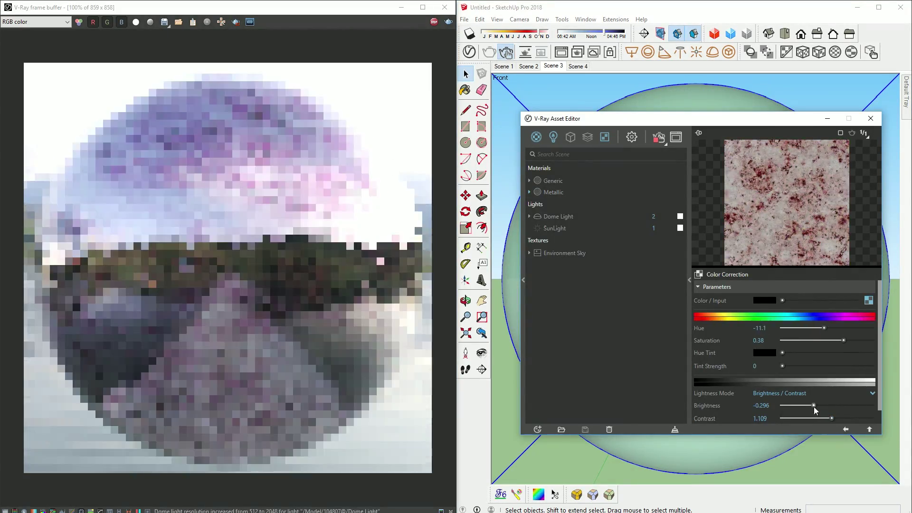
drag(814, 405, 798, 403)
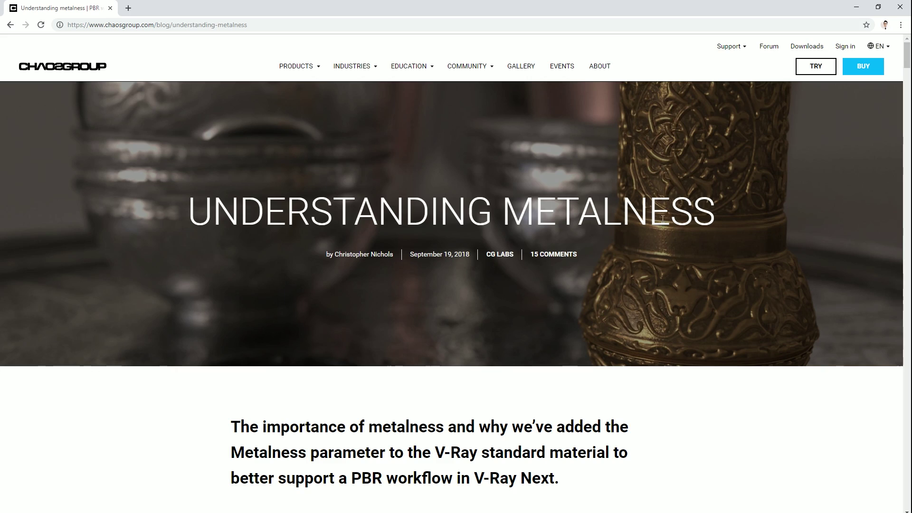
Browse the 'Understanding Metalness' article and the Architecture Inspirations materials gallery in Chrome.
click(301, 28)
click(460, 130)
scroll(909, 258, down, 3)
scroll(910, 259, down, 1)
scroll(910, 258, down, 3)
scroll(910, 258, down, 2)
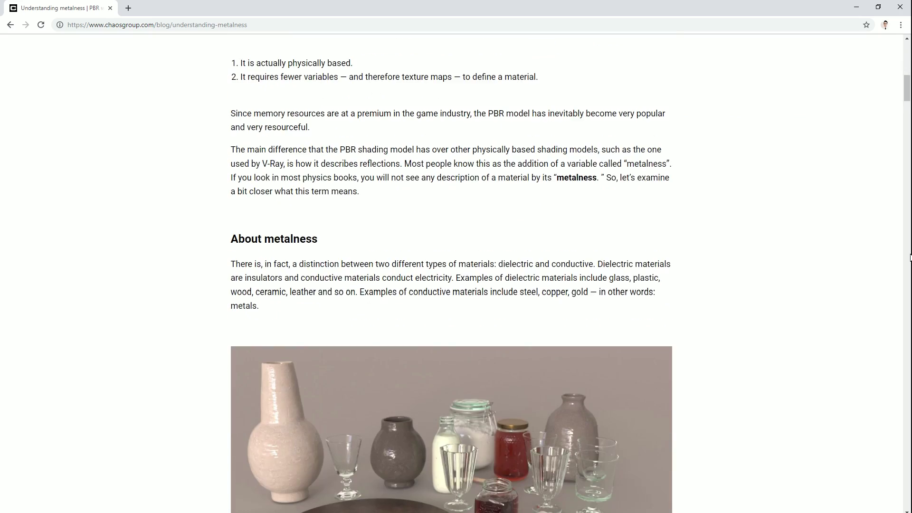
scroll(909, 259, down, 1)
scroll(910, 258, down, 3)
scroll(909, 257, down, 2)
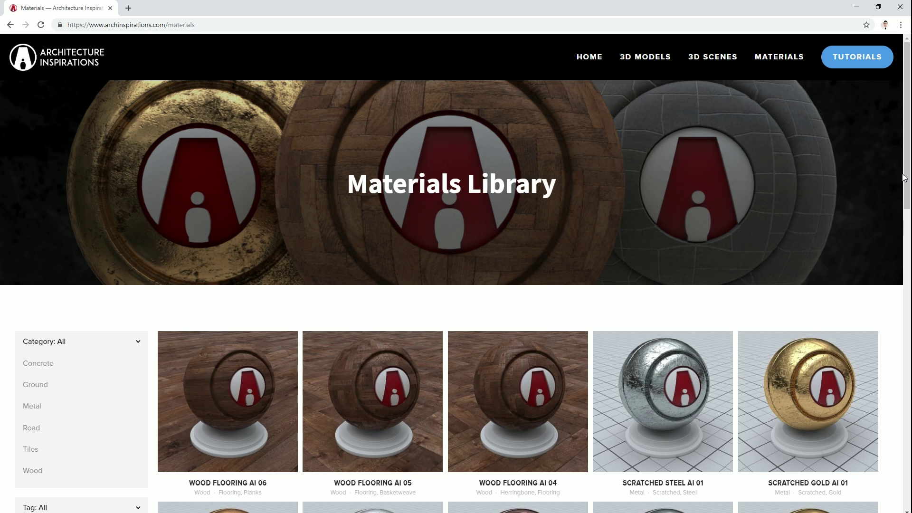
scroll(904, 178, down, 1)
scroll(903, 178, down, 2)
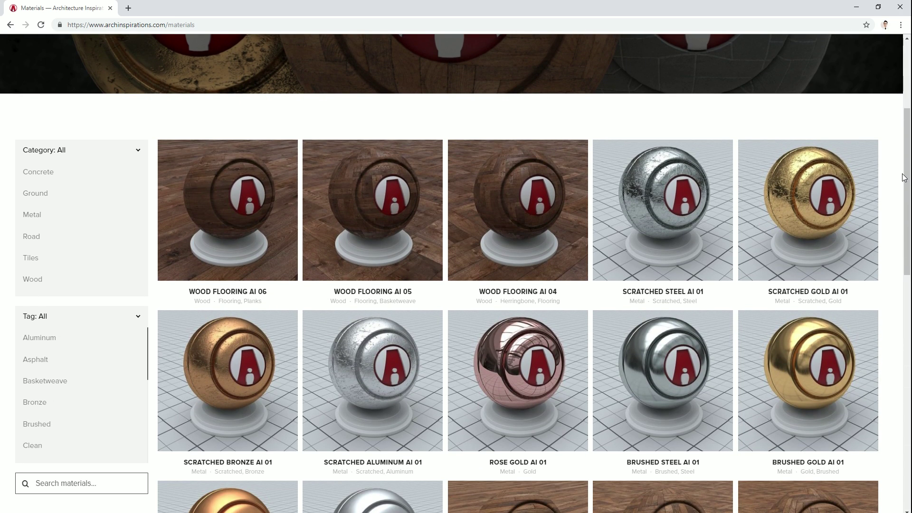
scroll(904, 177, down, 2)
scroll(904, 178, down, 2)
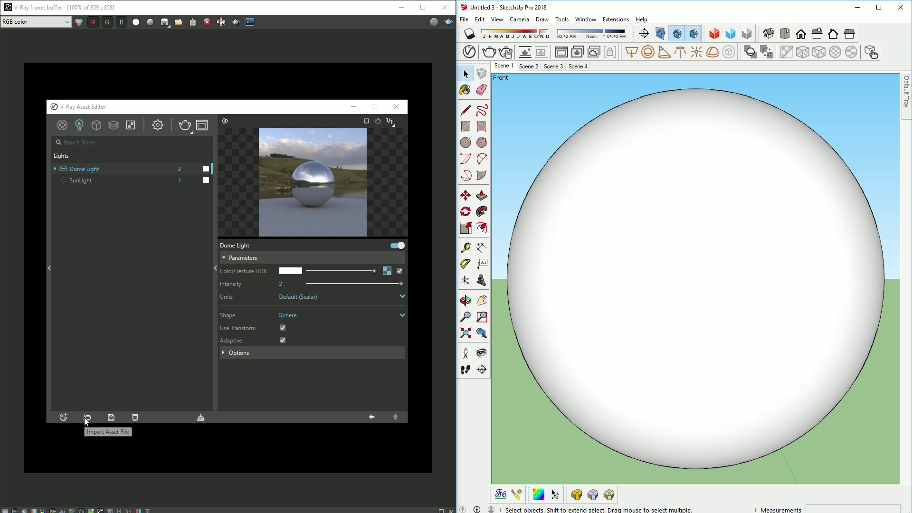
Import Scratched Bronze AI 01.vrmat, paint the sphere with it, and render it.
click(87, 418)
click(248, 376)
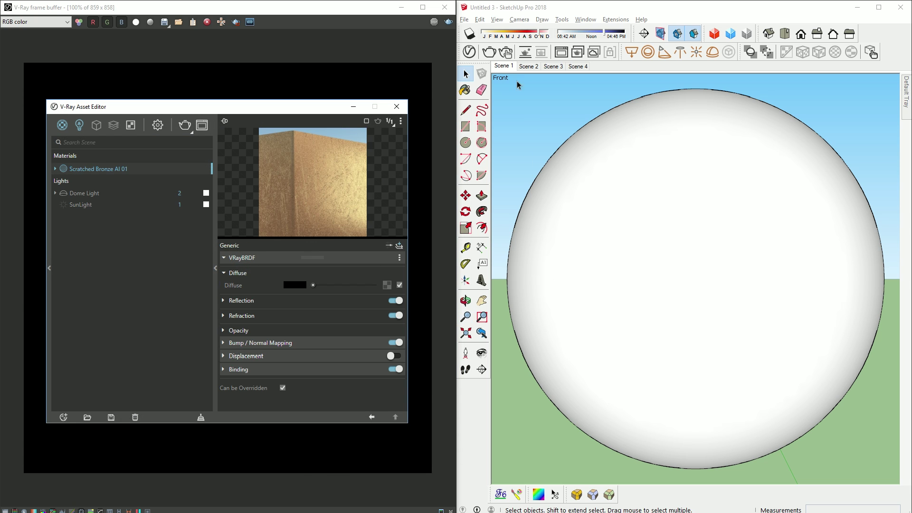
click(668, 223)
key(space)
click(697, 267)
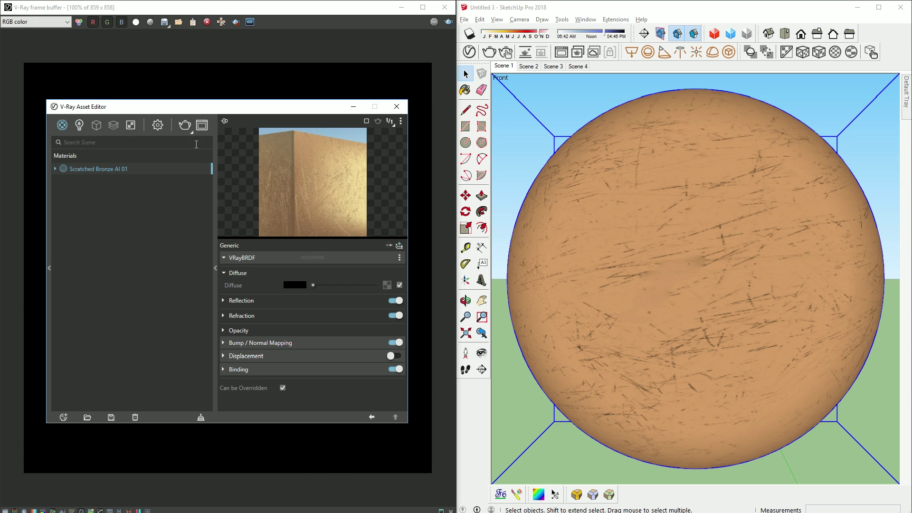
click(185, 124)
drag(199, 107, 660, 128)
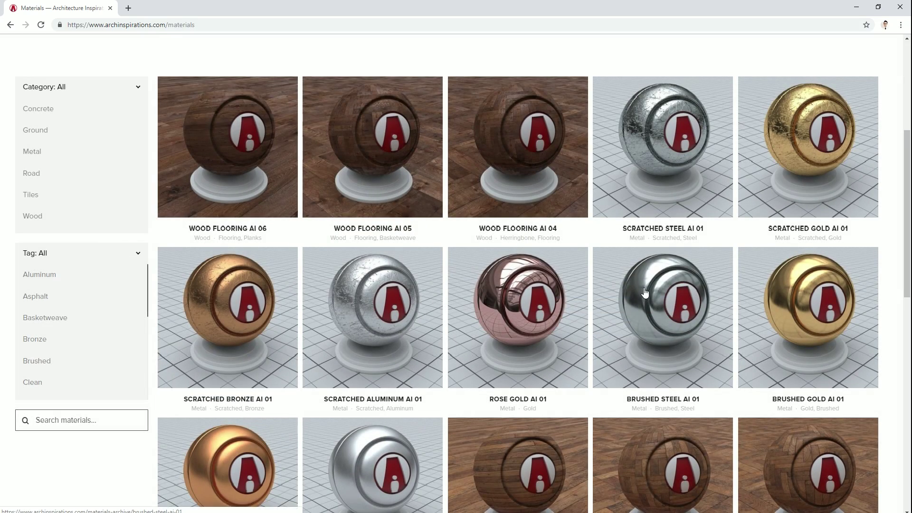
Open Brushed Steel AI 01's free 1K download, reaching the Patreon membership tiers.
click(644, 292)
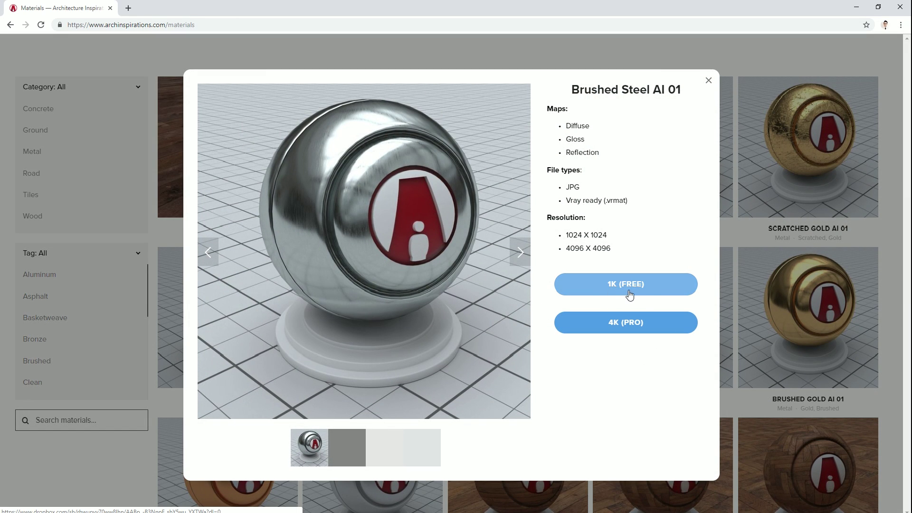
click(649, 294)
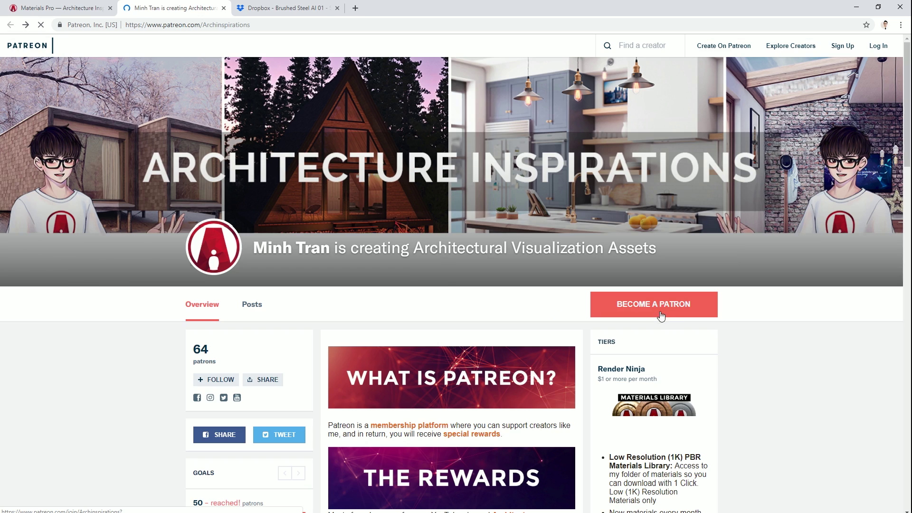
click(654, 305)
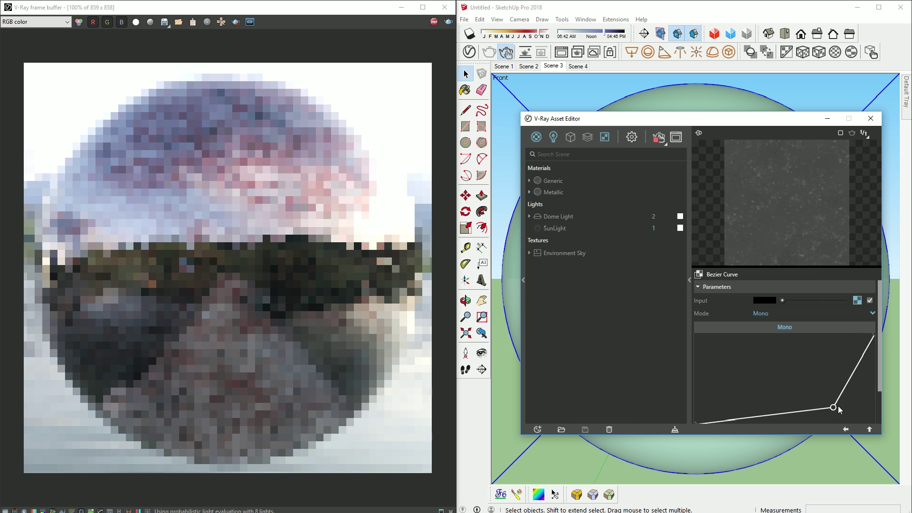
Raise the roughness Bezier point further and switch to the two-sphere Scene 4.
drag(834, 407, 799, 365)
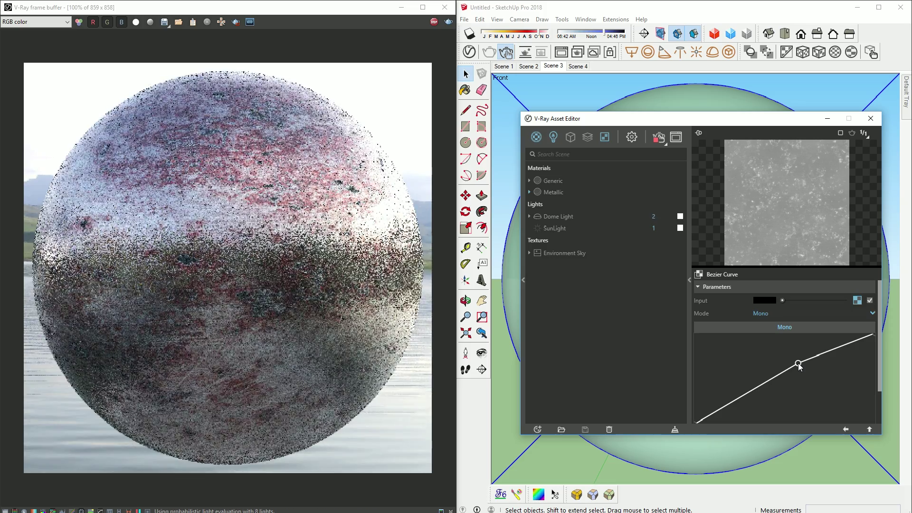
click(846, 429)
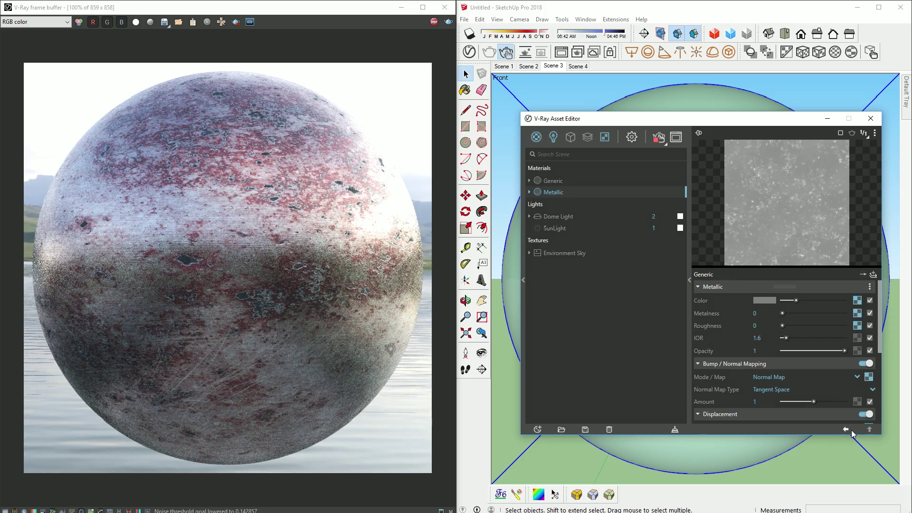
click(578, 65)
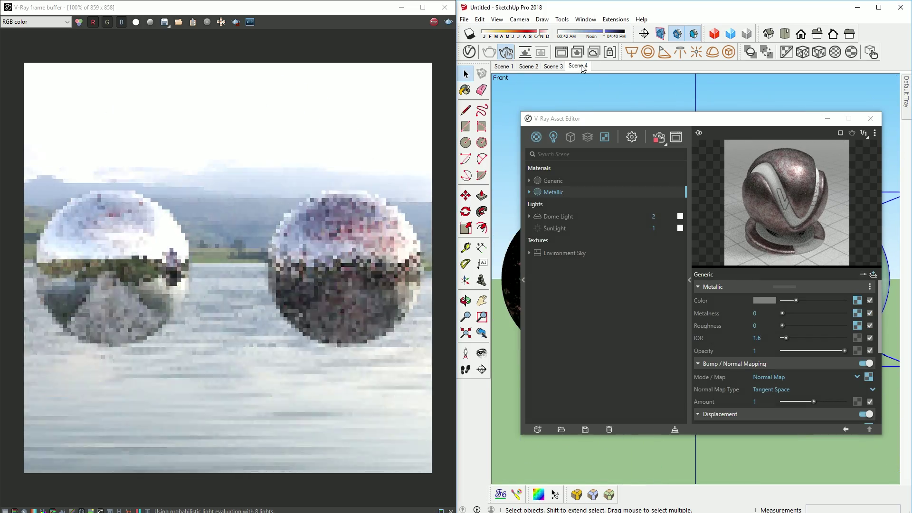